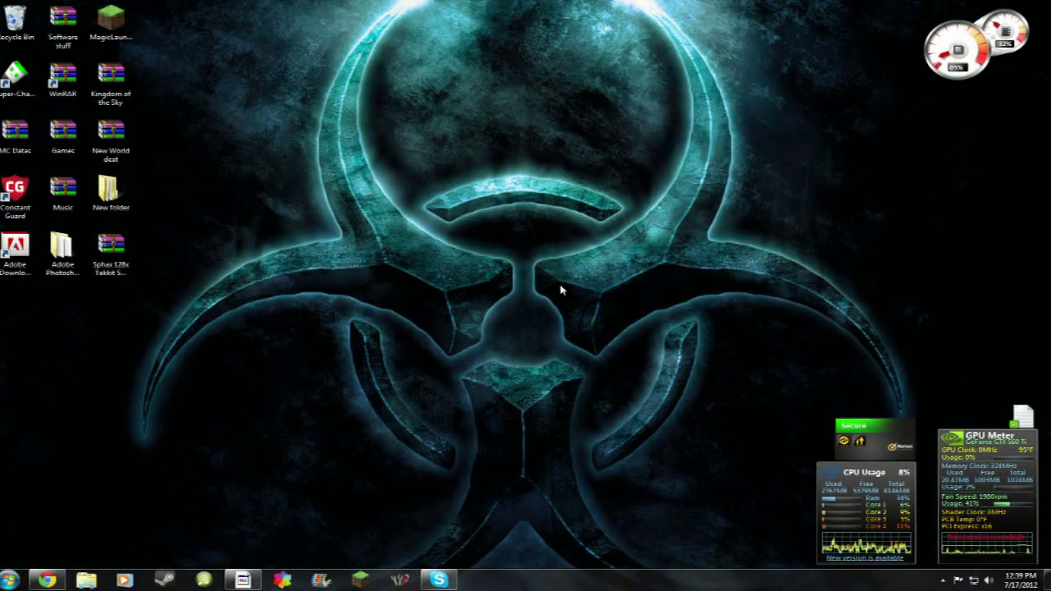
Step: Drag windows and icons around the desktop to rearrange them
{"action": "left_click_drag", "start_coordinate": [323, 2], "coordinate": [808, 293]}
{"action": "left_click_drag", "start_coordinate": [220, 2], "coordinate": [675, 401]}
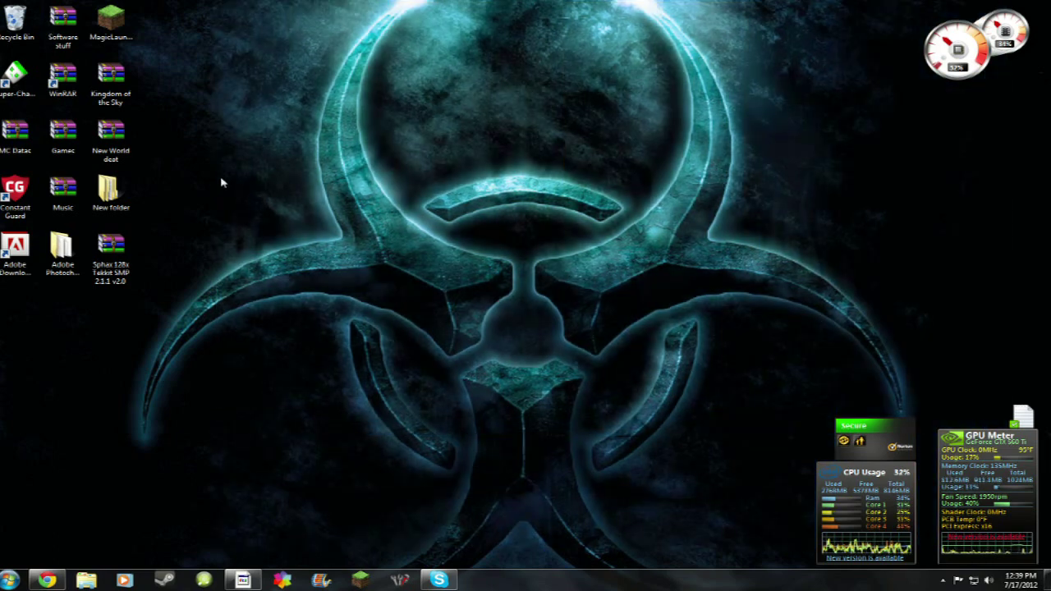
{"action": "left_click_drag", "start_coordinate": [221, 182], "coordinate": [245, 10]}
{"action": "left_click_drag", "start_coordinate": [237, 111], "coordinate": [779, 246]}
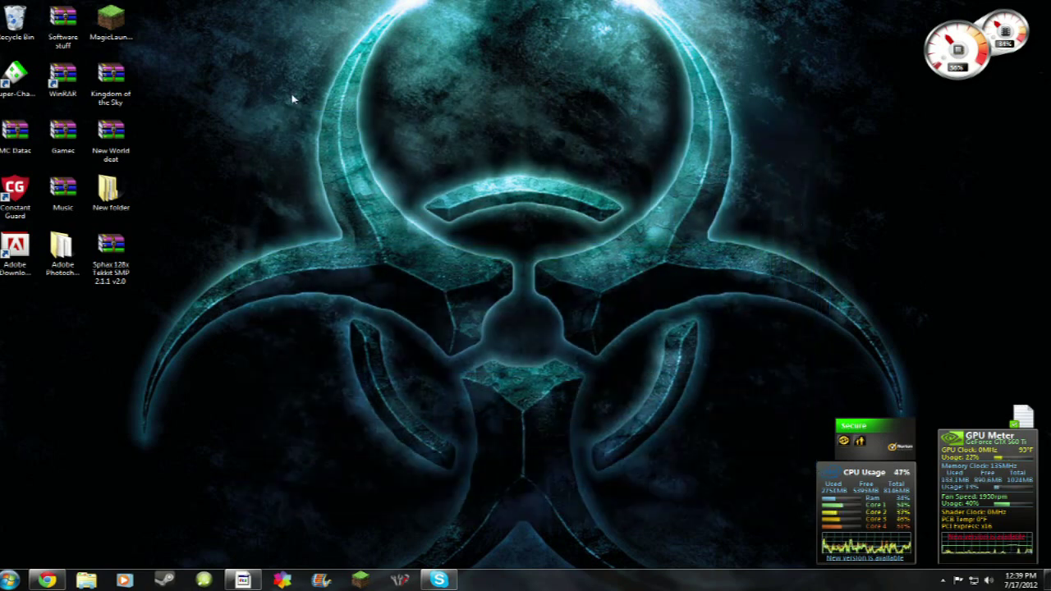
{"action": "left_click_drag", "start_coordinate": [292, 98], "coordinate": [739, 435]}
{"action": "left_click_drag", "start_coordinate": [261, 115], "coordinate": [774, 259]}
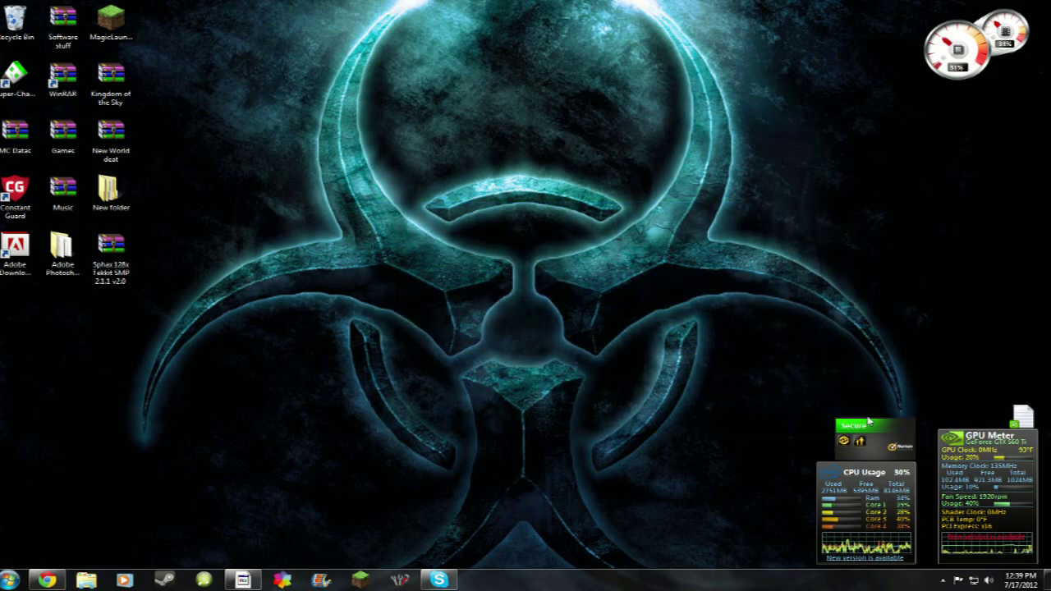
{"action": "left_click_drag", "start_coordinate": [404, 204], "coordinate": [706, 368]}
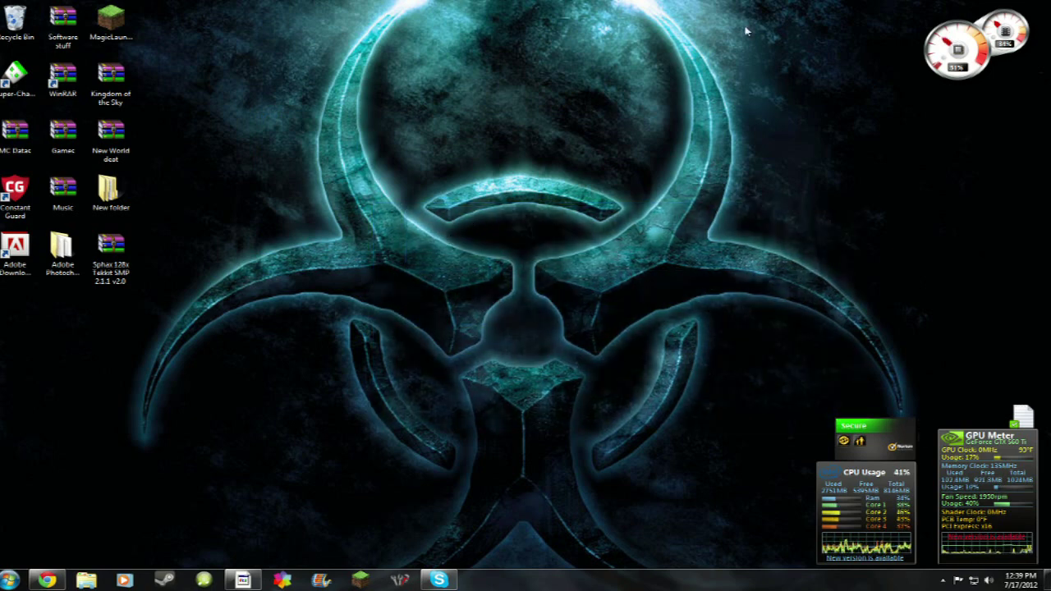
{"action": "left_click_drag", "start_coordinate": [828, 1], "coordinate": [958, 6]}
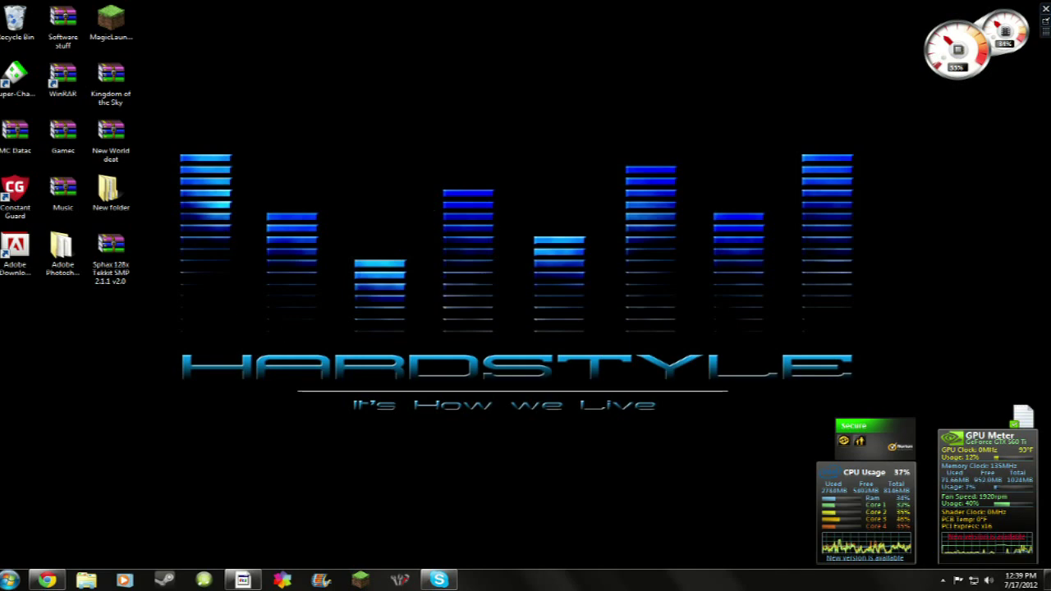
Step: Return to the YogBox thread's launcher links, close the TechnicLauncher.exe page, and minimize Chrome
{"action": "left_click", "coordinate": [63, 581]}
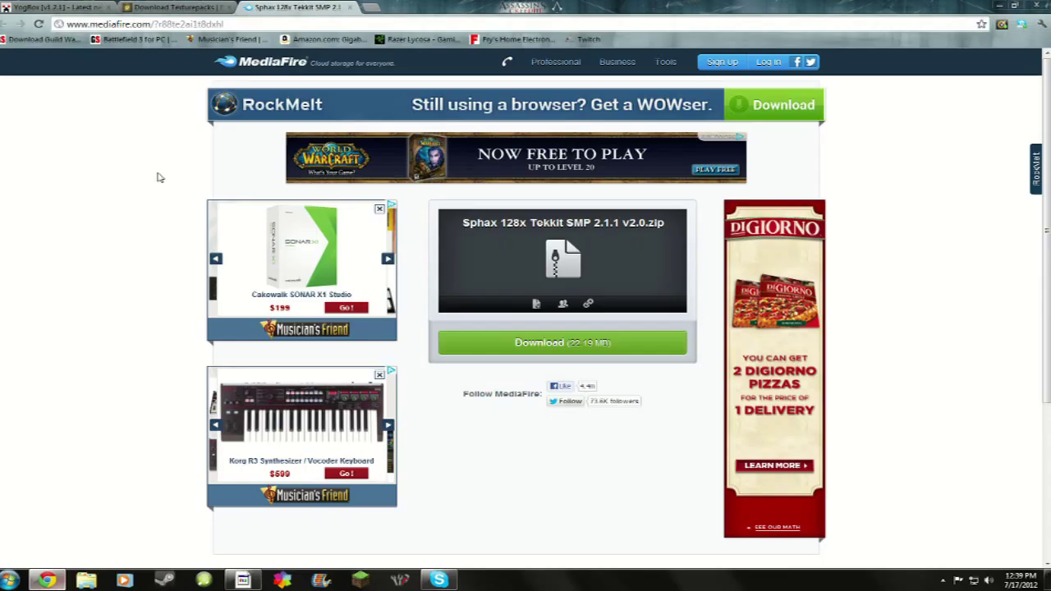
{"action": "left_click", "coordinate": [61, 6]}
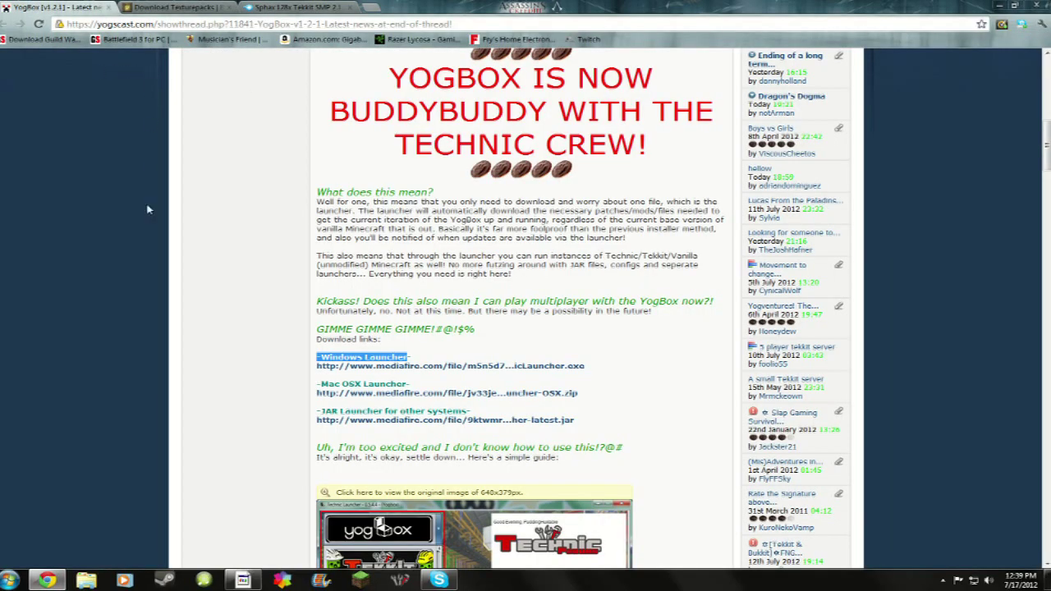
{"action": "scroll", "coordinate": [148, 209], "scroll_direction": "up", "scroll_amount": 7}
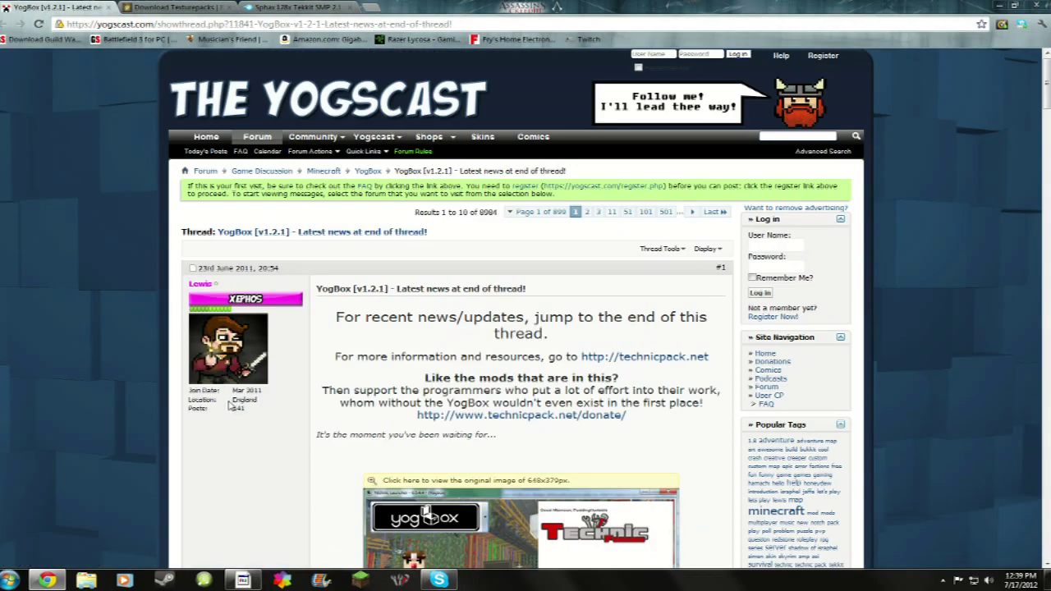
{"action": "scroll", "coordinate": [300, 375], "scroll_direction": "down", "scroll_amount": 5}
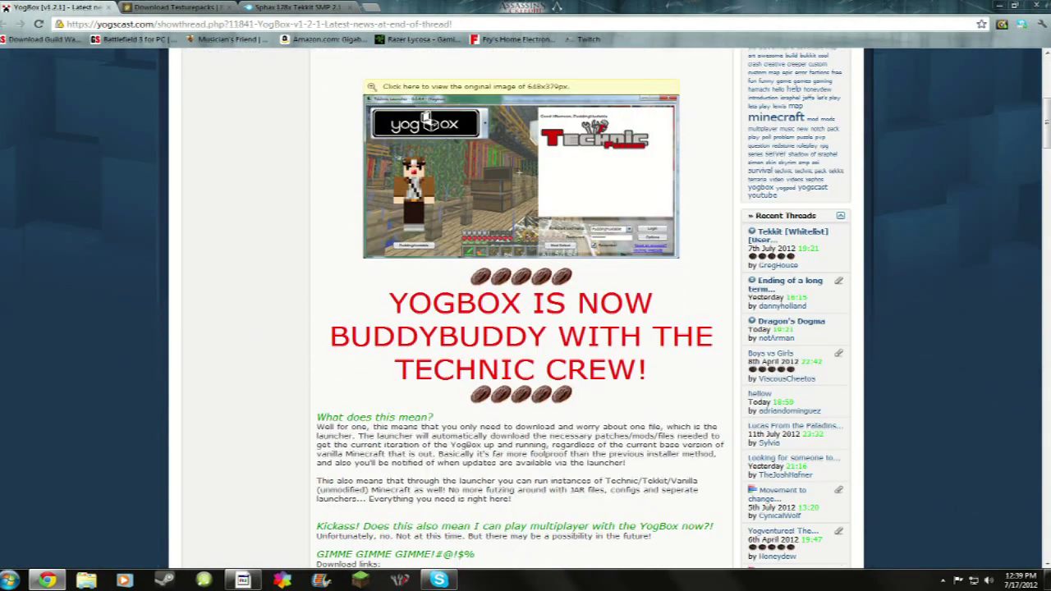
{"action": "scroll", "coordinate": [490, 384], "scroll_direction": "down", "scroll_amount": 3}
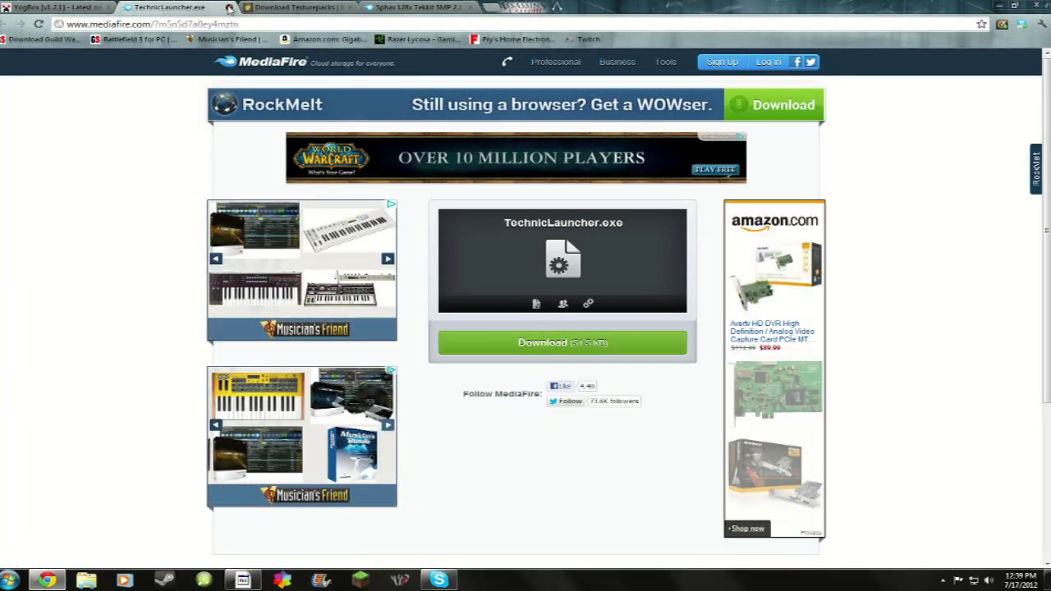
{"action": "left_click", "coordinate": [229, 8]}
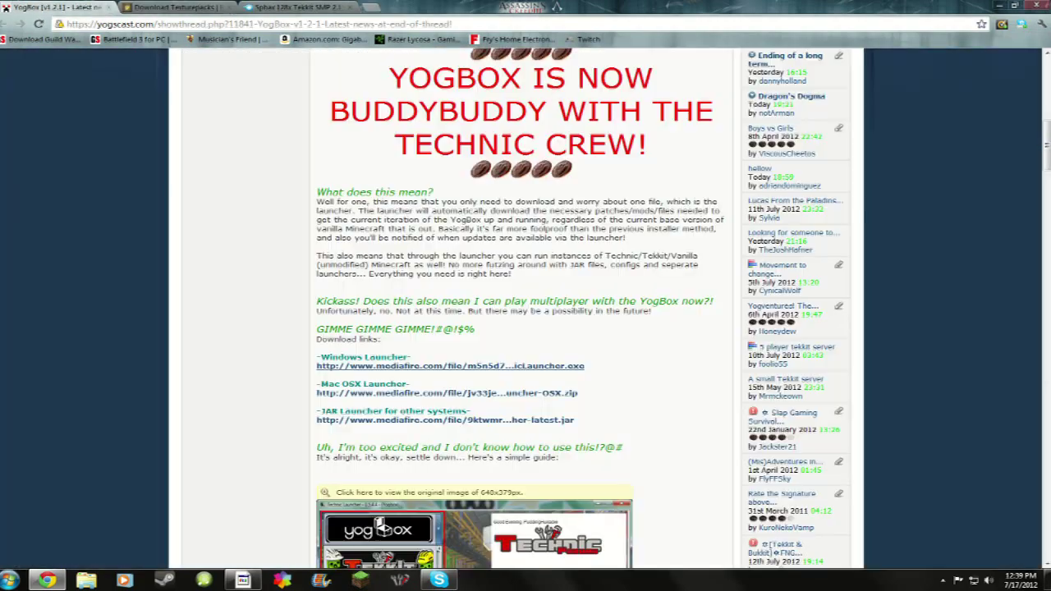
{"action": "left_click", "coordinate": [996, 7]}
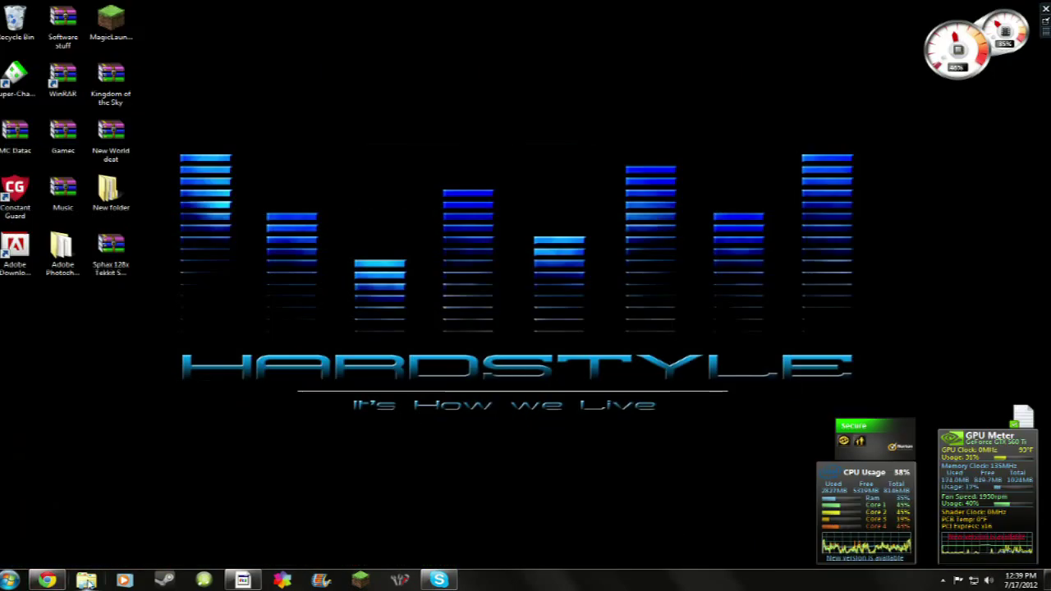
{"action": "left_click", "coordinate": [86, 580]}
{"action": "left_click", "coordinate": [256, 188]}
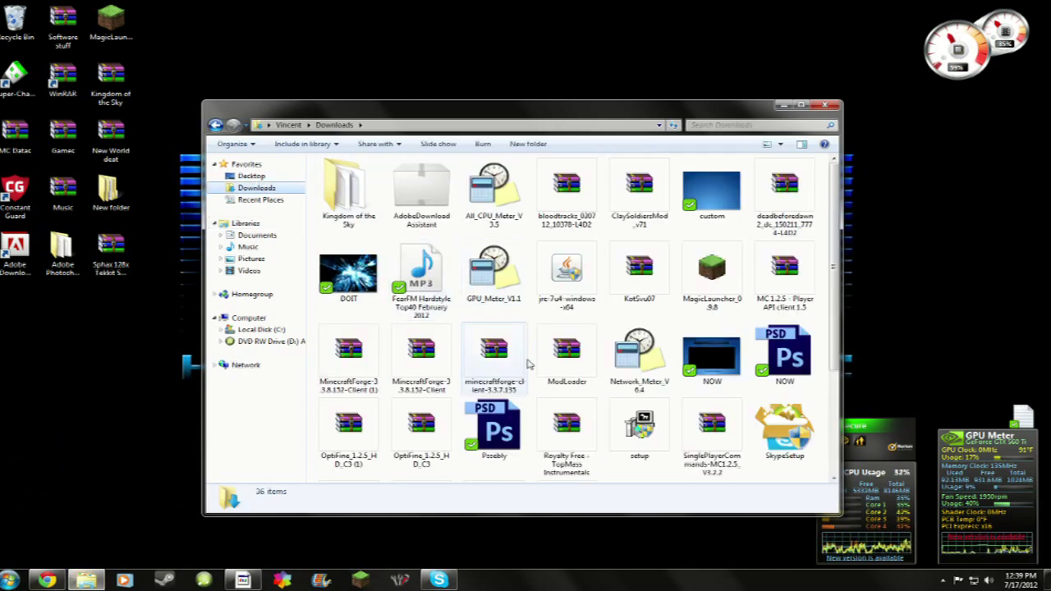
{"action": "left_click", "coordinate": [822, 108]}
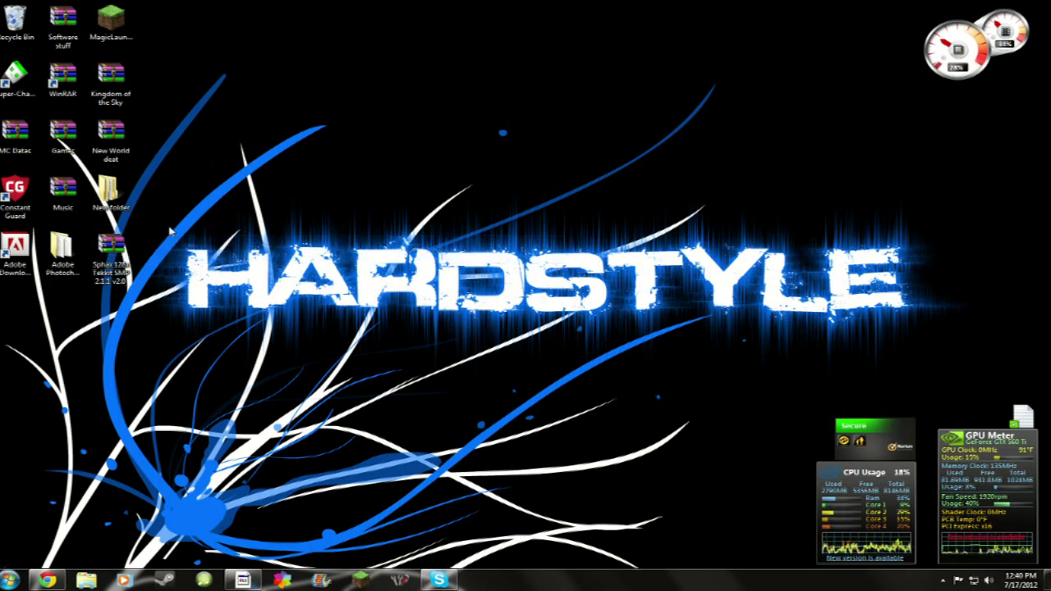
{"action": "left_click_drag", "start_coordinate": [316, 243], "coordinate": [930, 250]}
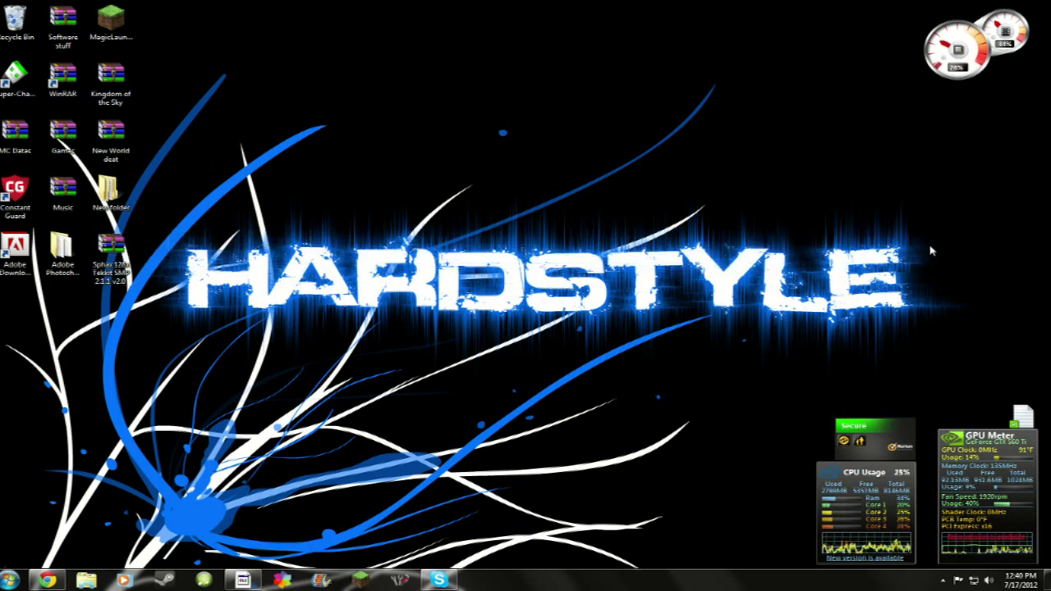
{"action": "left_click_drag", "start_coordinate": [922, 198], "coordinate": [977, 218]}
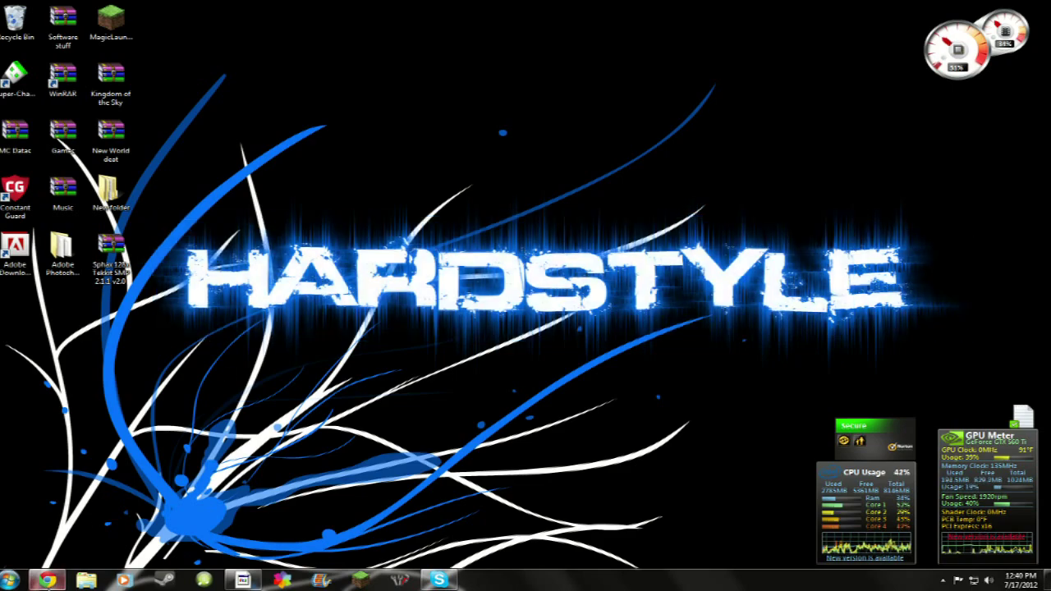
{"action": "left_click", "coordinate": [48, 581]}
{"action": "scroll", "coordinate": [503, 393], "scroll_direction": "down", "scroll_amount": 3}
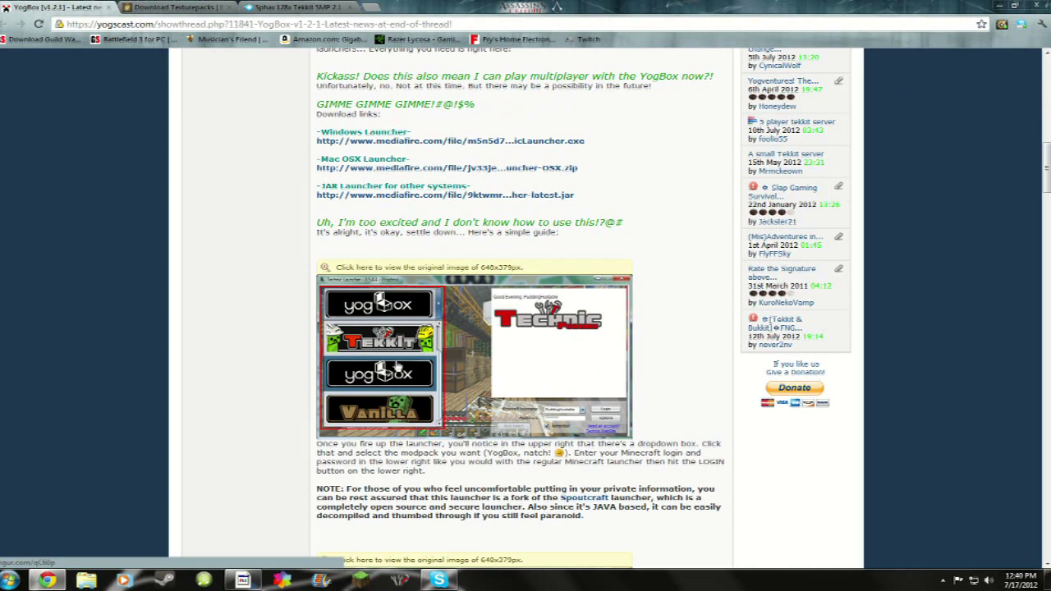
{"action": "scroll", "coordinate": [397, 364], "scroll_direction": "down", "scroll_amount": 4}
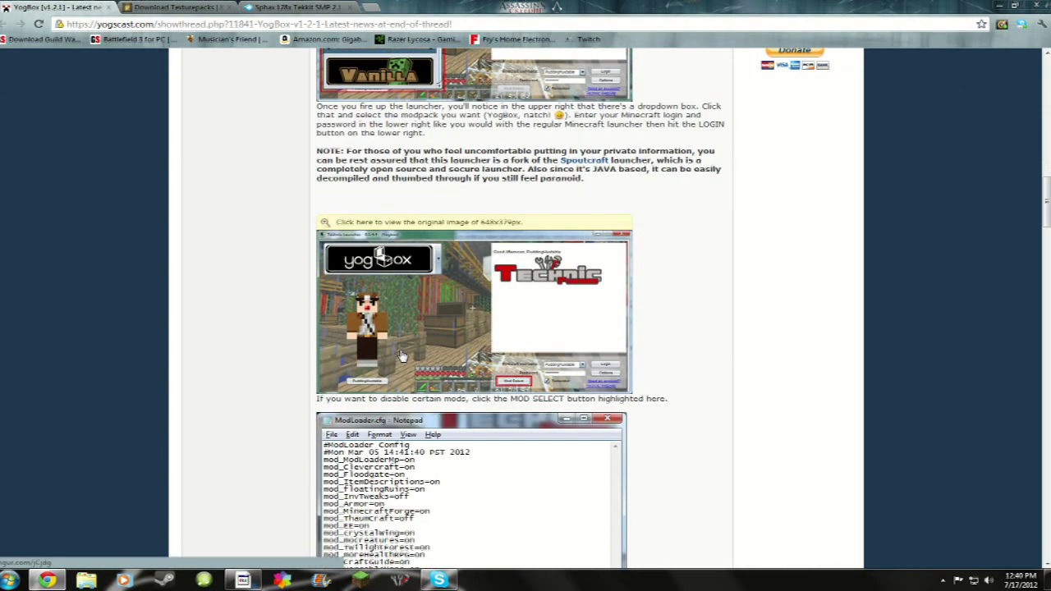
{"action": "scroll", "coordinate": [403, 356], "scroll_direction": "down", "scroll_amount": 2}
{"action": "scroll", "coordinate": [593, 239], "scroll_direction": "down", "scroll_amount": 7}
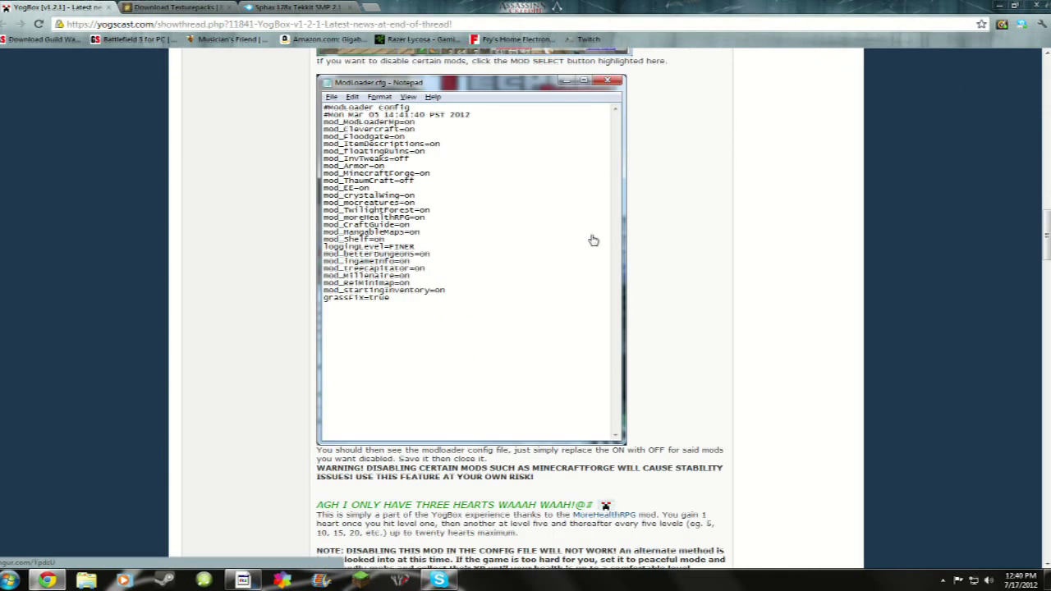
{"action": "scroll", "coordinate": [665, 424], "scroll_direction": "up", "scroll_amount": 20}
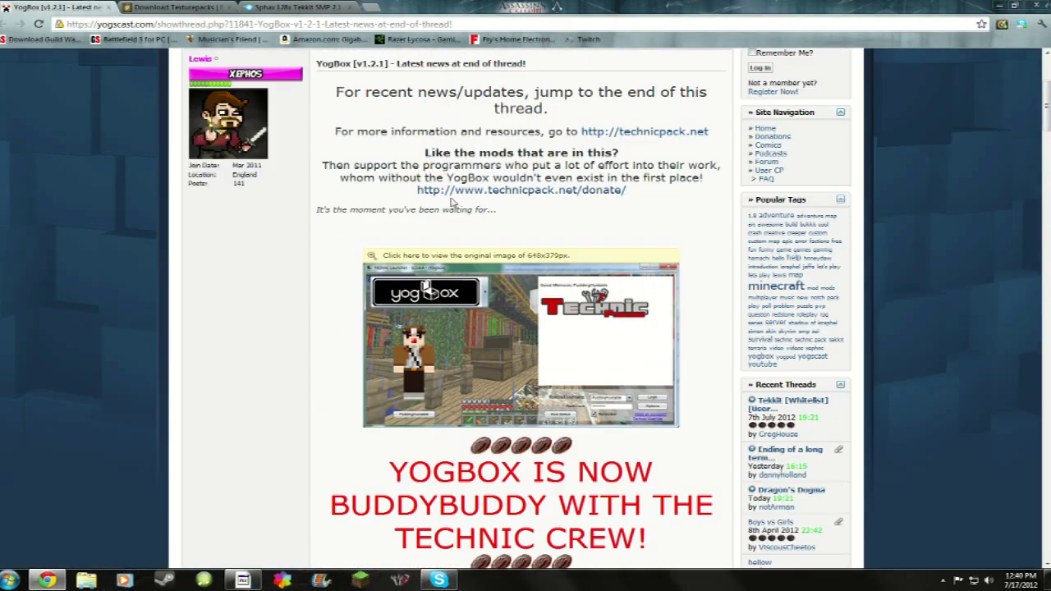
{"action": "left_click", "coordinate": [1001, 5]}
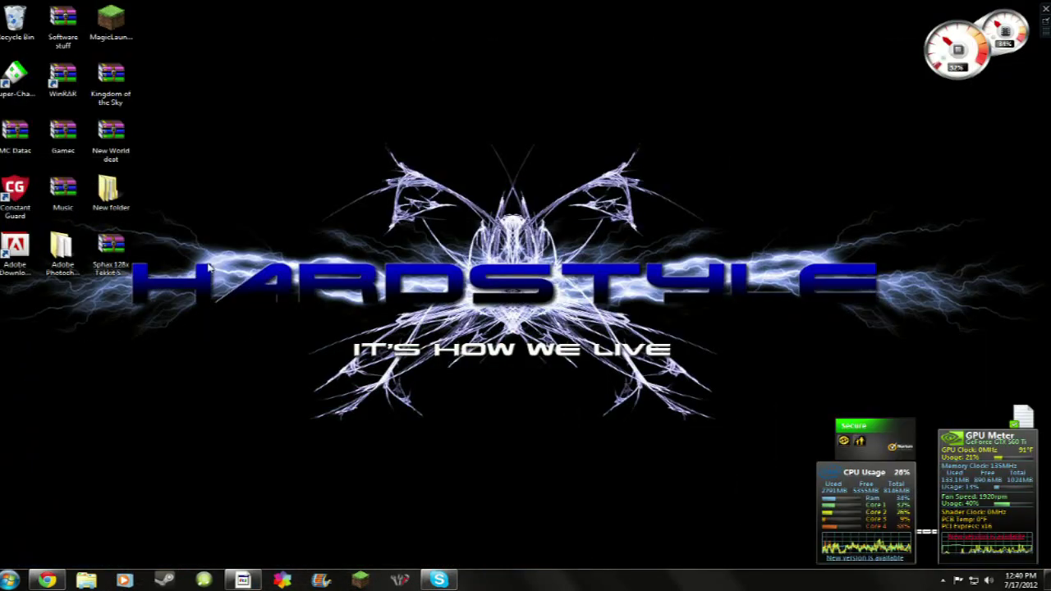
{"action": "left_click_drag", "start_coordinate": [346, 103], "coordinate": [656, 427]}
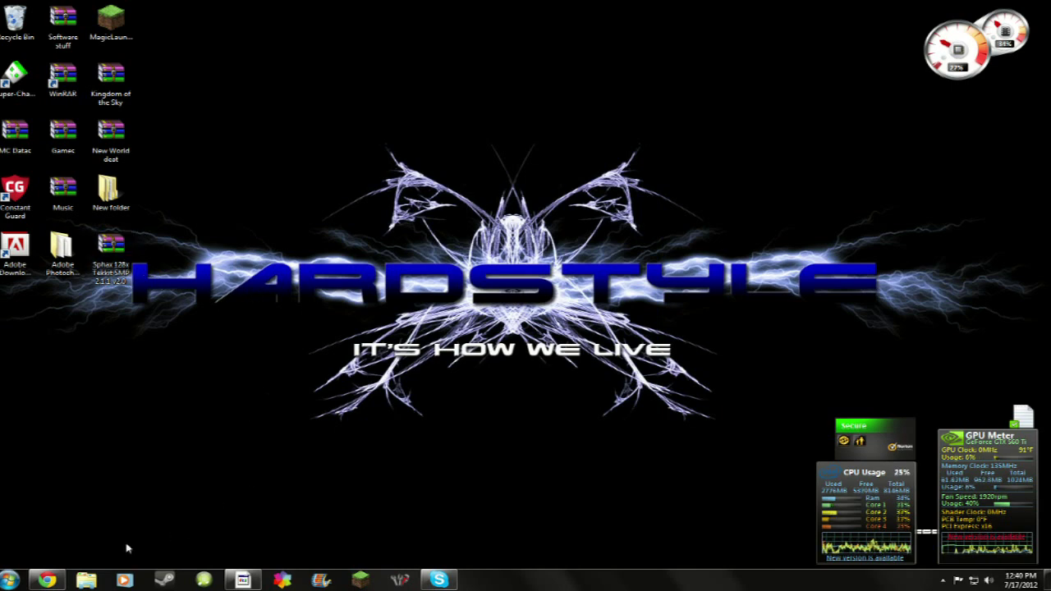
Step: Check the BDcraft PureBDcraft download page, then hide Chrome to show the desktop
{"action": "left_click", "coordinate": [47, 580]}
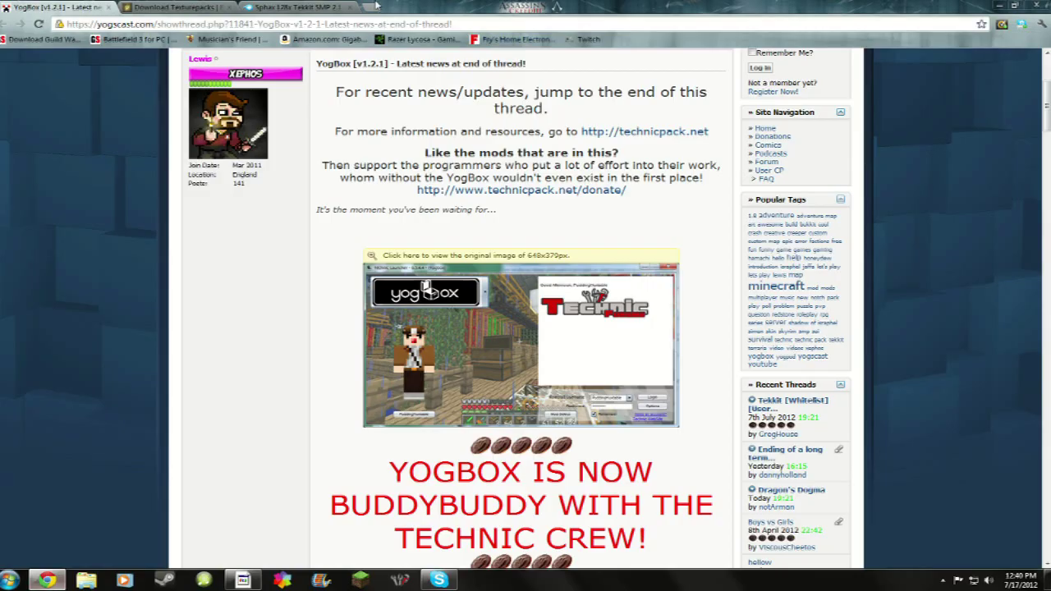
{"action": "left_click", "coordinate": [168, 7]}
{"action": "scroll", "coordinate": [298, 114], "scroll_direction": "up", "scroll_amount": 3}
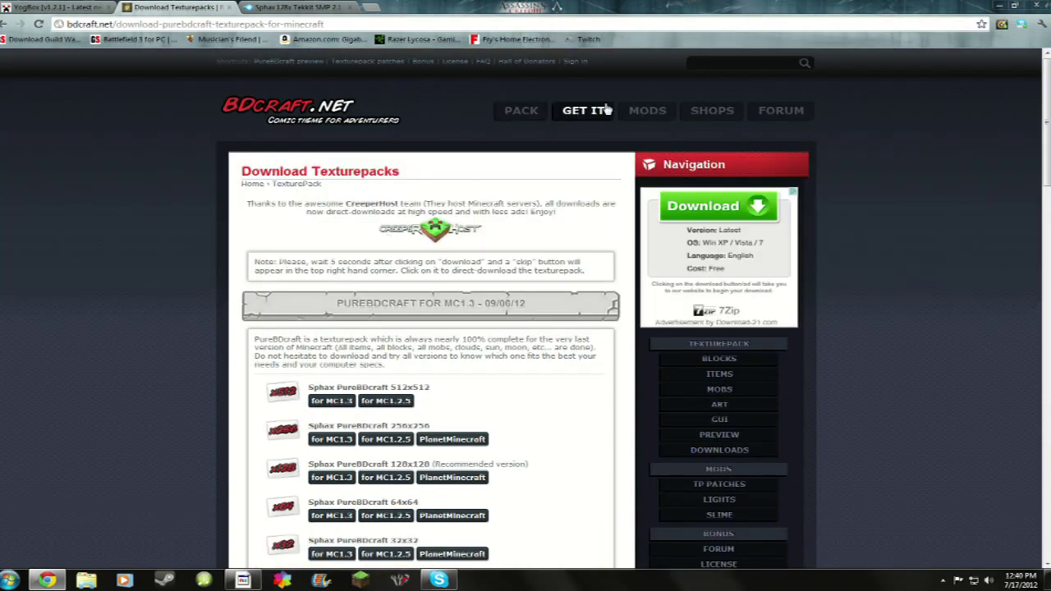
{"action": "scroll", "coordinate": [483, 219], "scroll_direction": "down", "scroll_amount": 2}
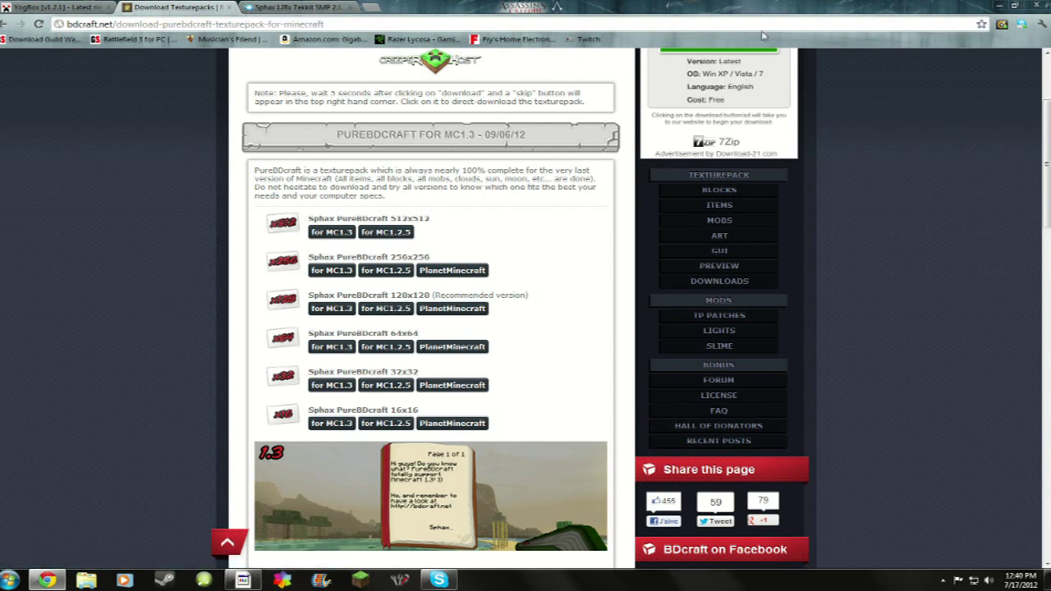
{"action": "left_click", "coordinate": [999, 6]}
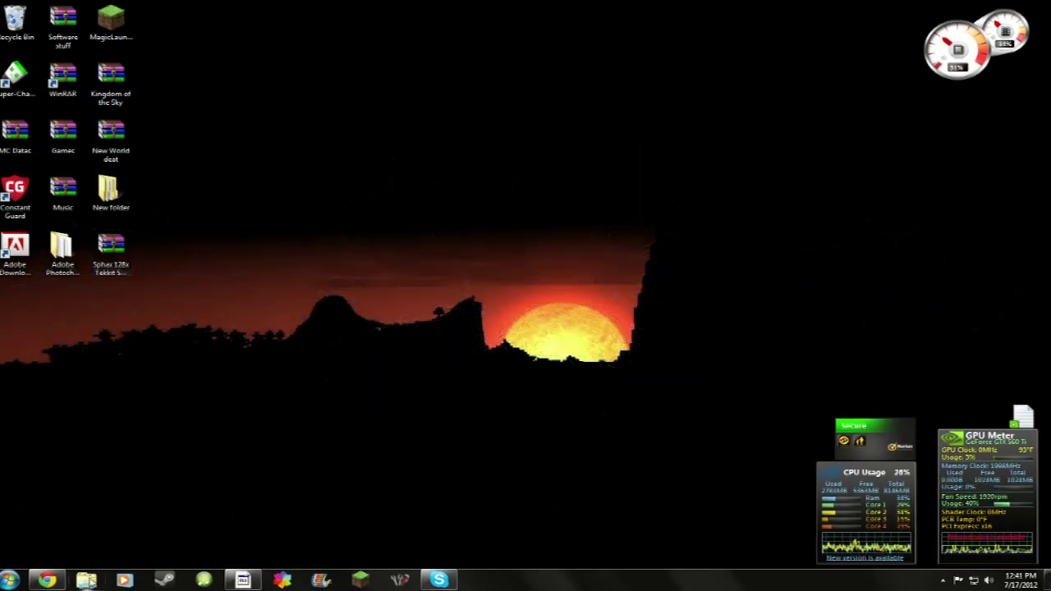
{"action": "left_click", "coordinate": [48, 580]}
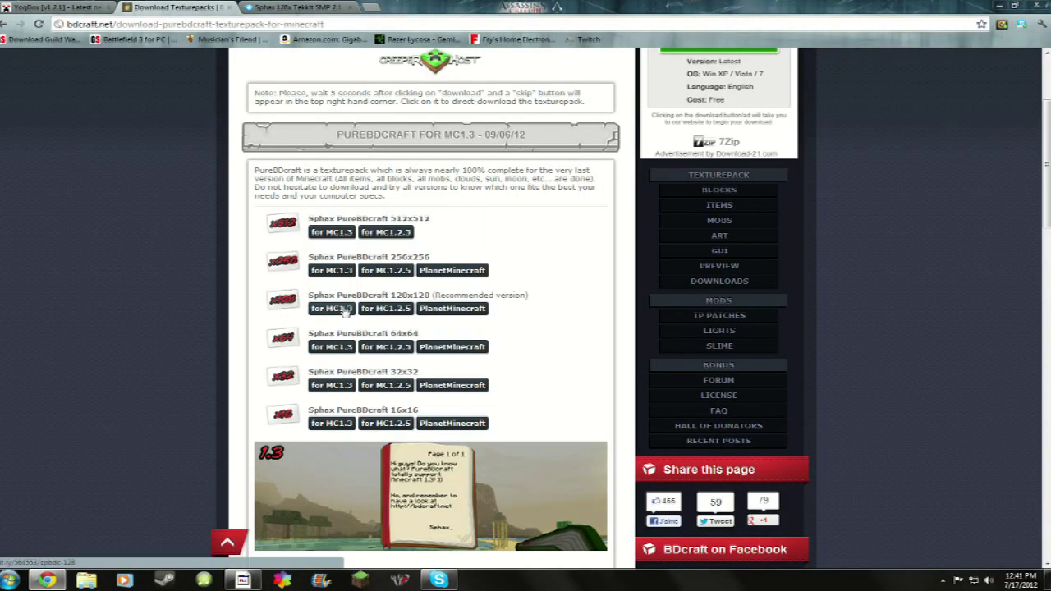
Step: Follow the 128x PureBDCraft download link and skip the adf.ly ads to start the download
{"action": "left_click", "coordinate": [386, 308]}
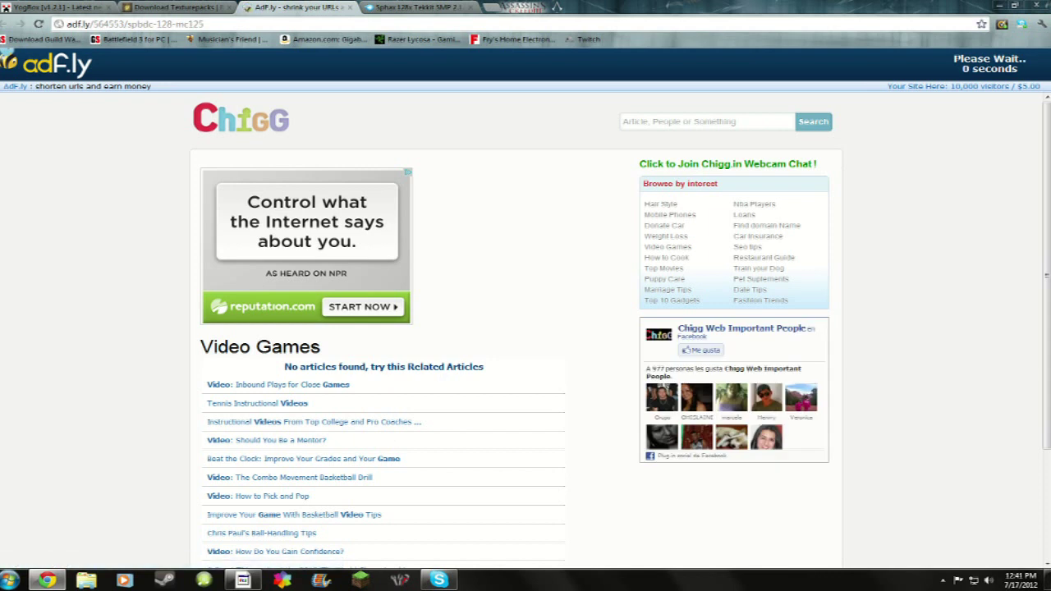
{"action": "left_click", "coordinate": [984, 66]}
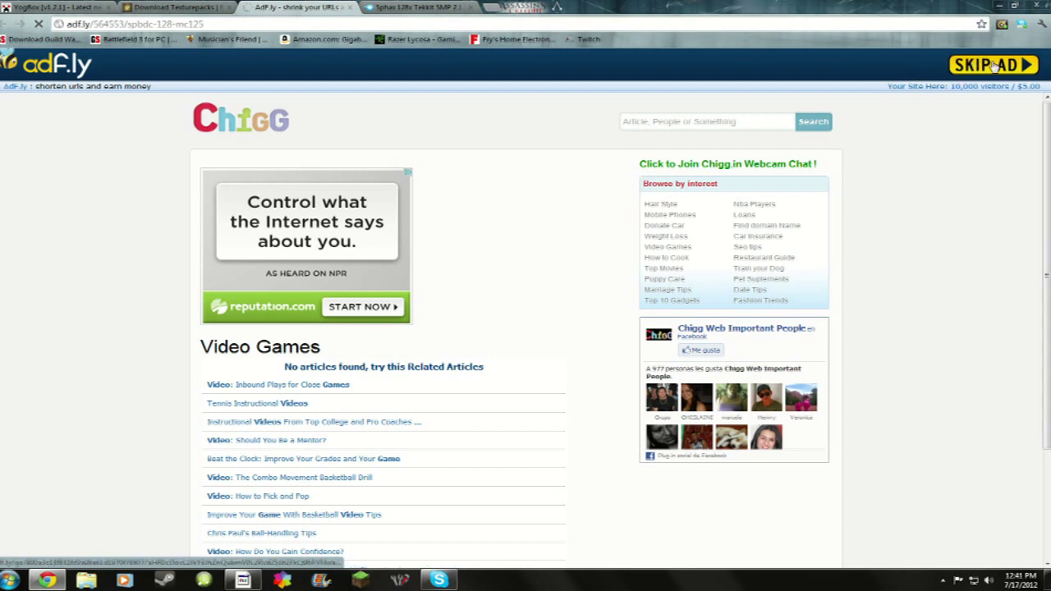
{"action": "left_click", "coordinate": [1000, 67]}
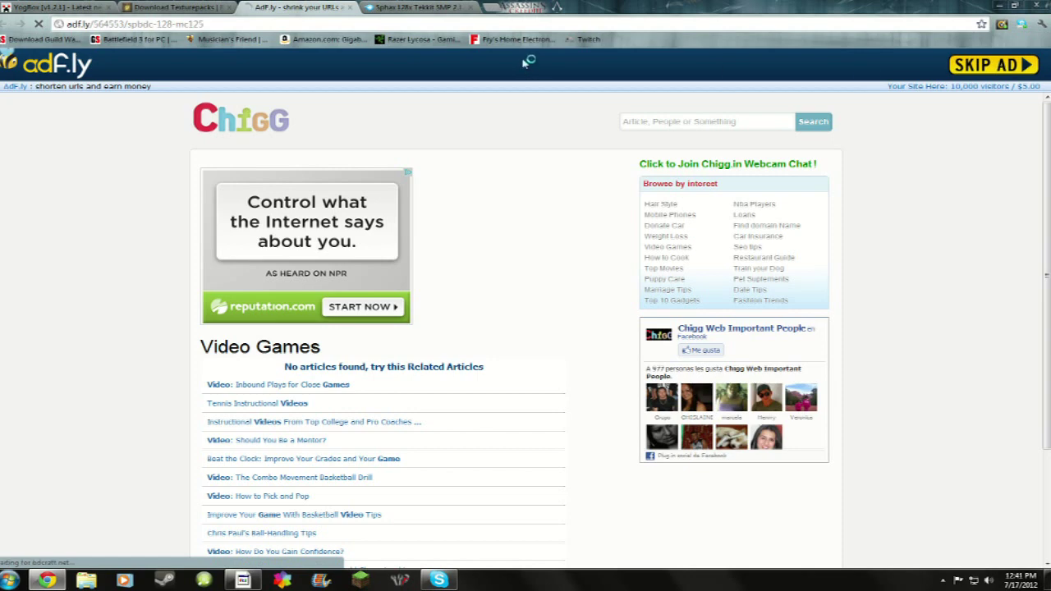
{"action": "left_click", "coordinate": [423, 9]}
Step: Move the Sphax 128x Tekkit archive to the desktop's top centre
{"action": "scroll", "coordinate": [470, 371], "scroll_direction": "down", "scroll_amount": 3}
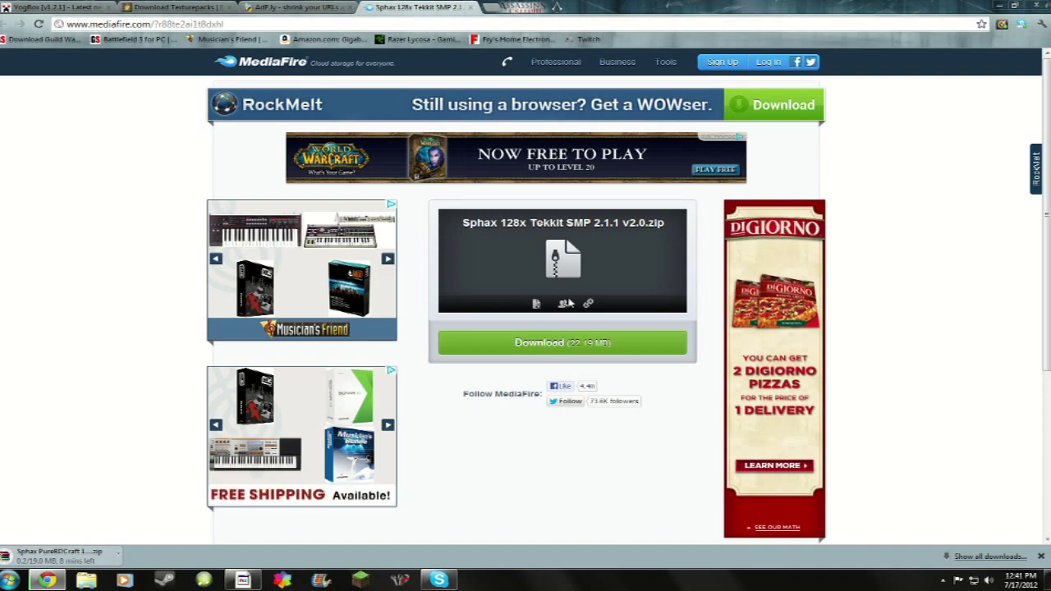
{"action": "left_click", "coordinate": [998, 4]}
{"action": "left_click_drag", "start_coordinate": [127, 275], "coordinate": [513, 114]}
Step: Cancel the in-progress PureBDCraft zip download in Chrome
{"action": "left_click", "coordinate": [47, 580]}
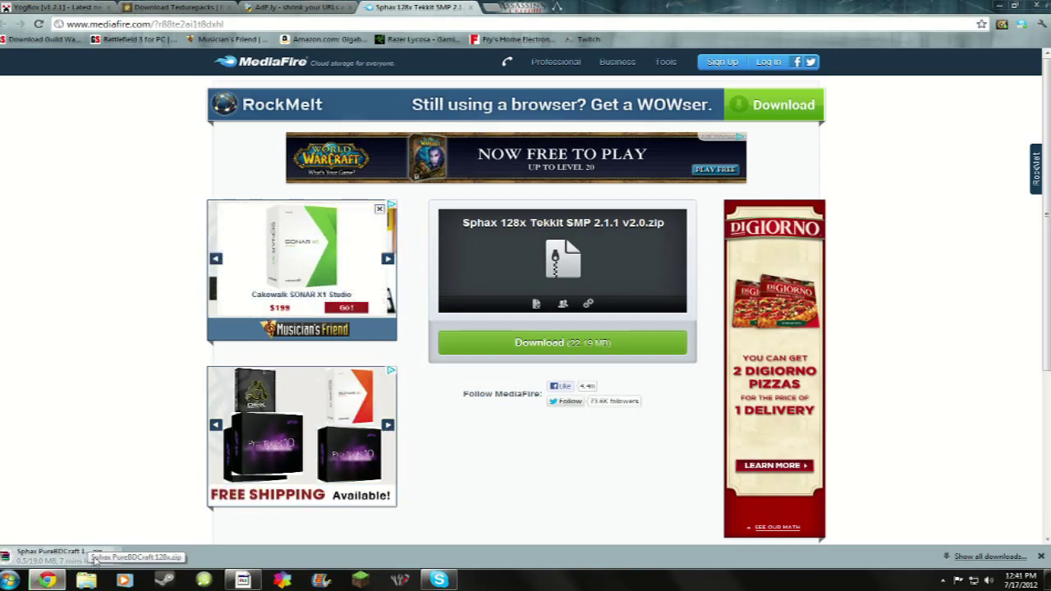
{"action": "left_click", "coordinate": [118, 556]}
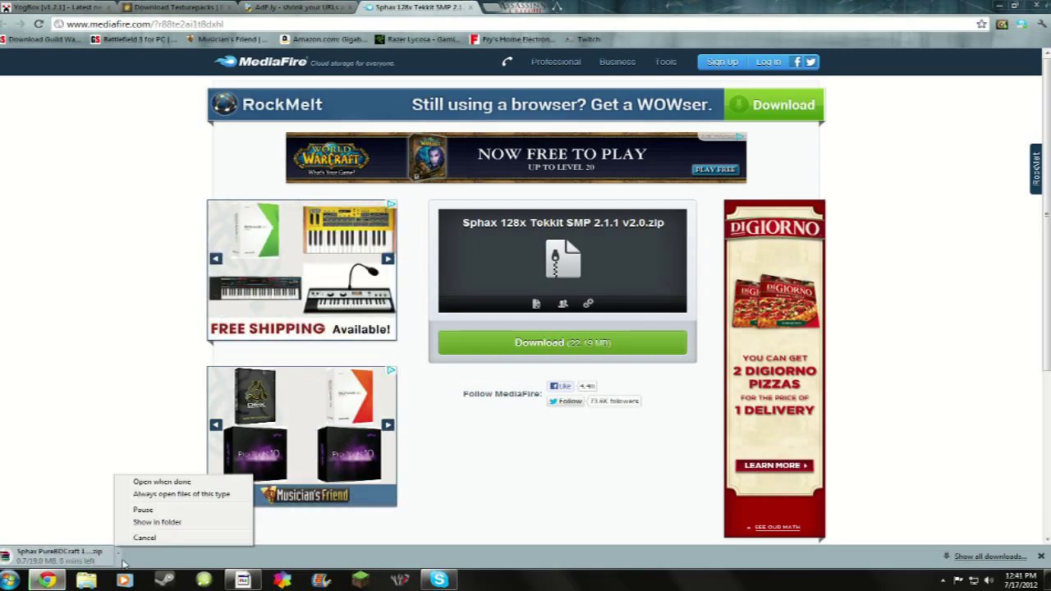
{"action": "left_click", "coordinate": [141, 539]}
Step: Search %appdata% from the Start menu and open the Roaming folder
{"action": "left_click", "coordinate": [46, 581]}
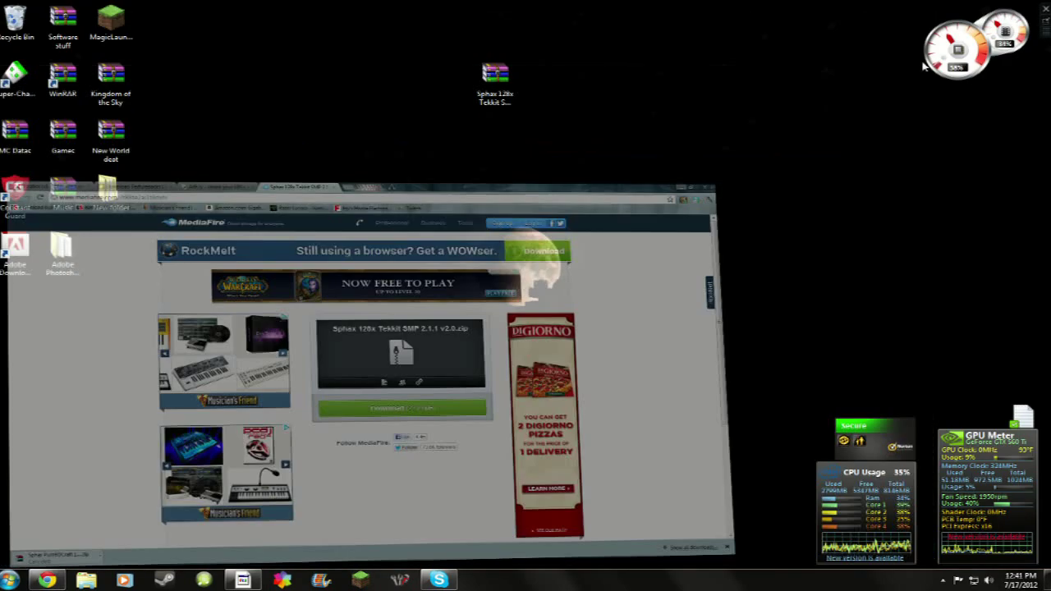
{"action": "left_click", "coordinate": [10, 576]}
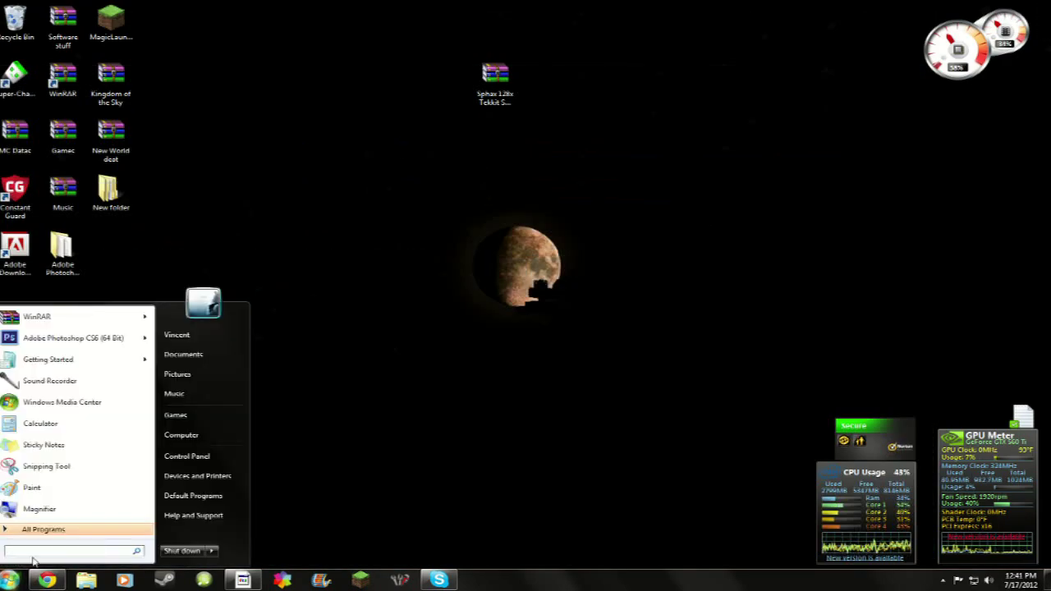
{"action": "type", "text": "a"}
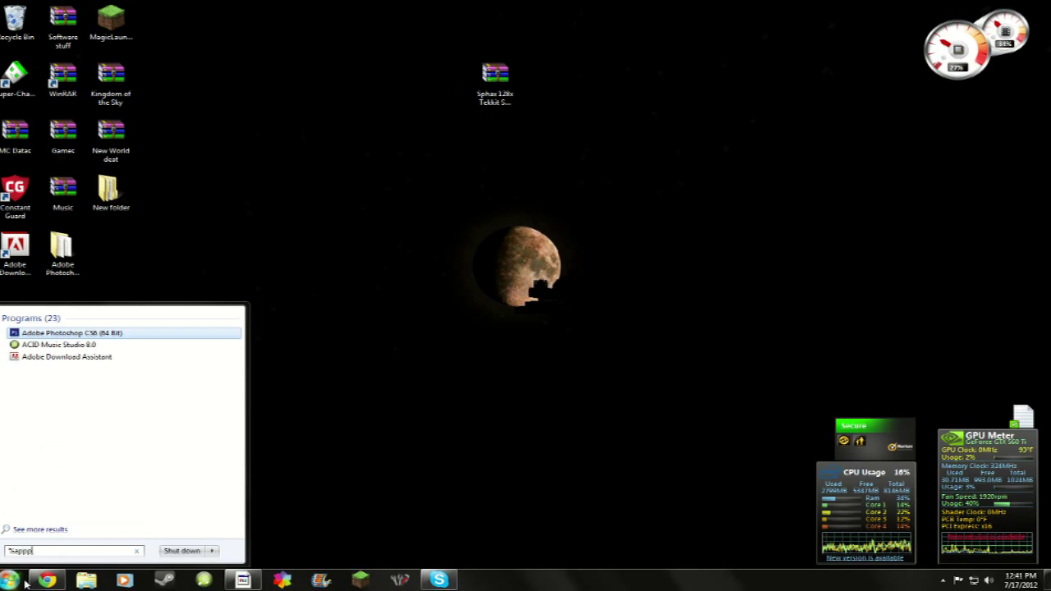
{"action": "type", "text": "ppd"}
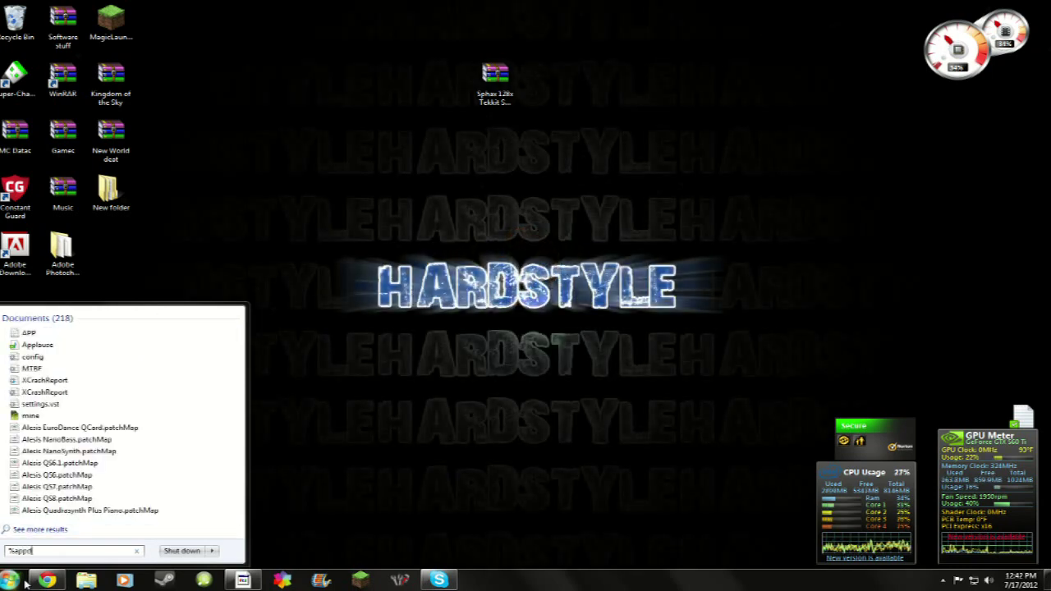
{"action": "type", "text": "ata%"}
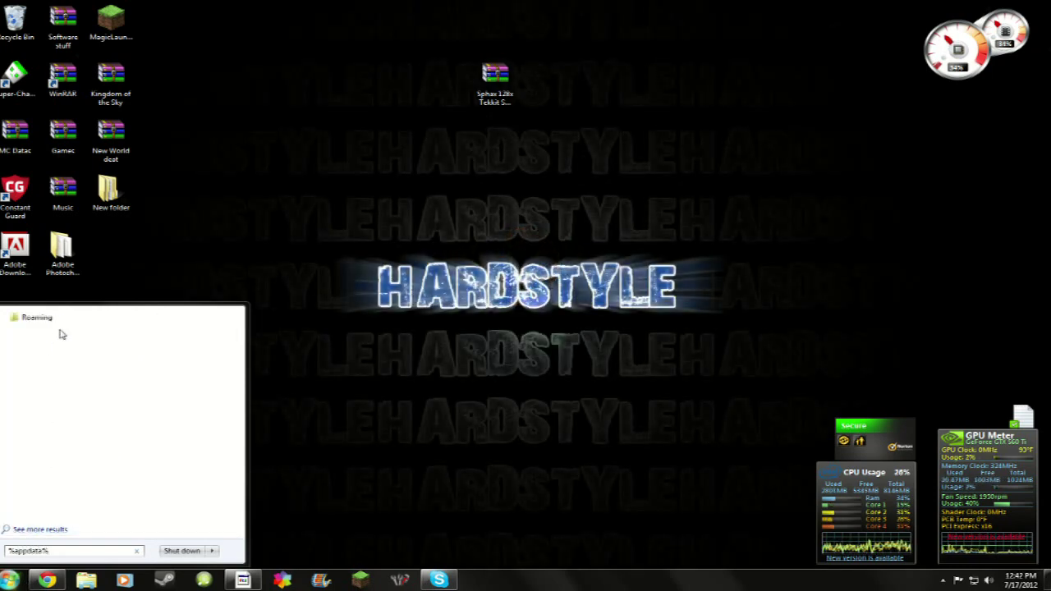
{"action": "left_click", "coordinate": [49, 320]}
Step: Move the Sphax PureBDCraft 128x MC13 zip from .techniclauncher\tekkit\texturepacks onto the desktop
{"action": "double_click", "coordinate": [459, 195]}
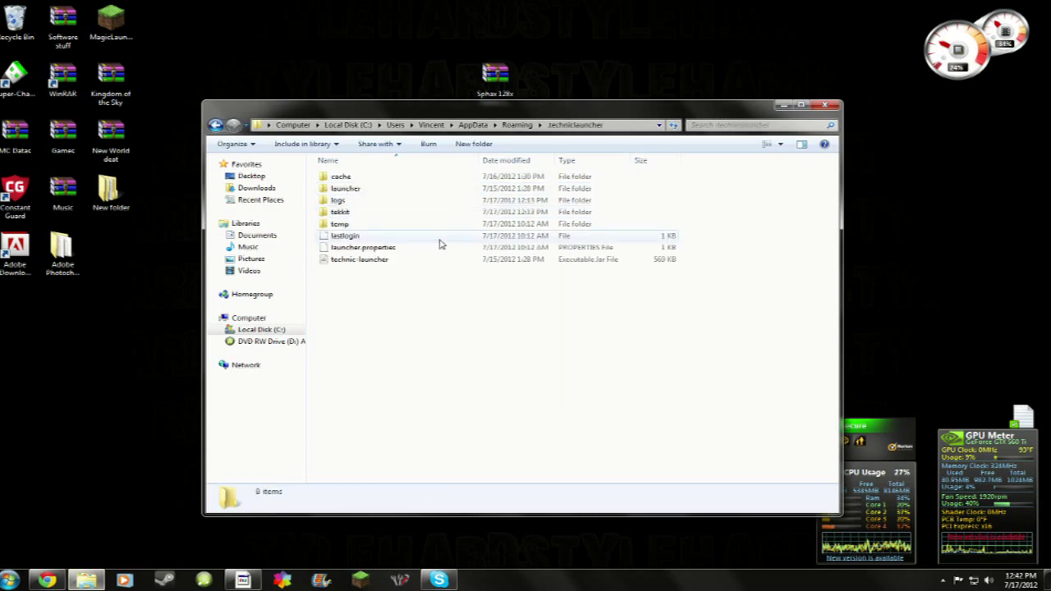
{"action": "double_click", "coordinate": [358, 212]}
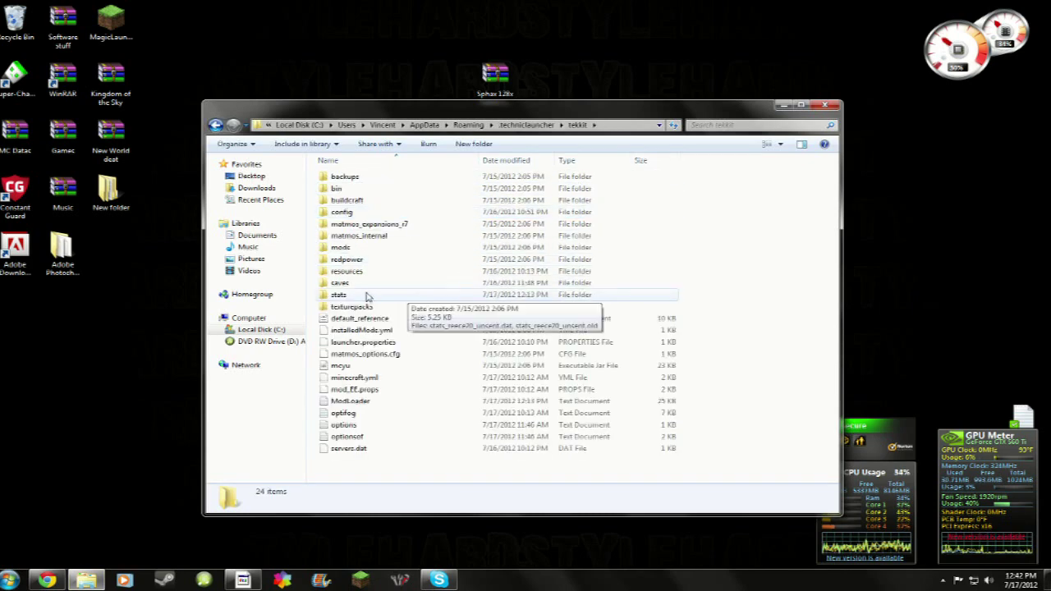
{"action": "double_click", "coordinate": [364, 305]}
{"action": "left_click", "coordinate": [353, 189]}
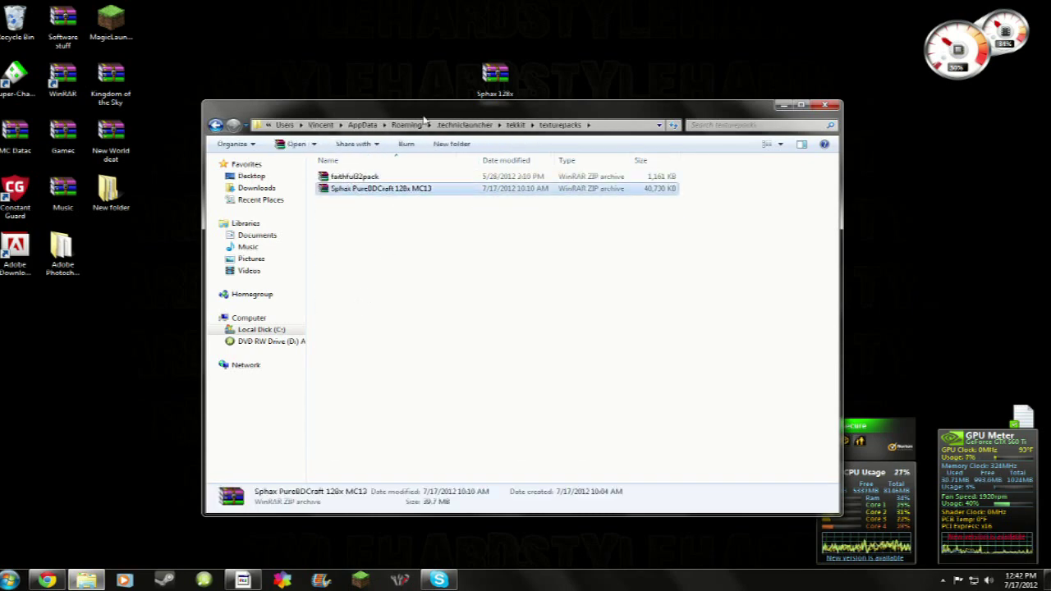
{"action": "left_click_drag", "start_coordinate": [425, 121], "coordinate": [550, 70]}
{"action": "left_click", "coordinate": [783, 105]}
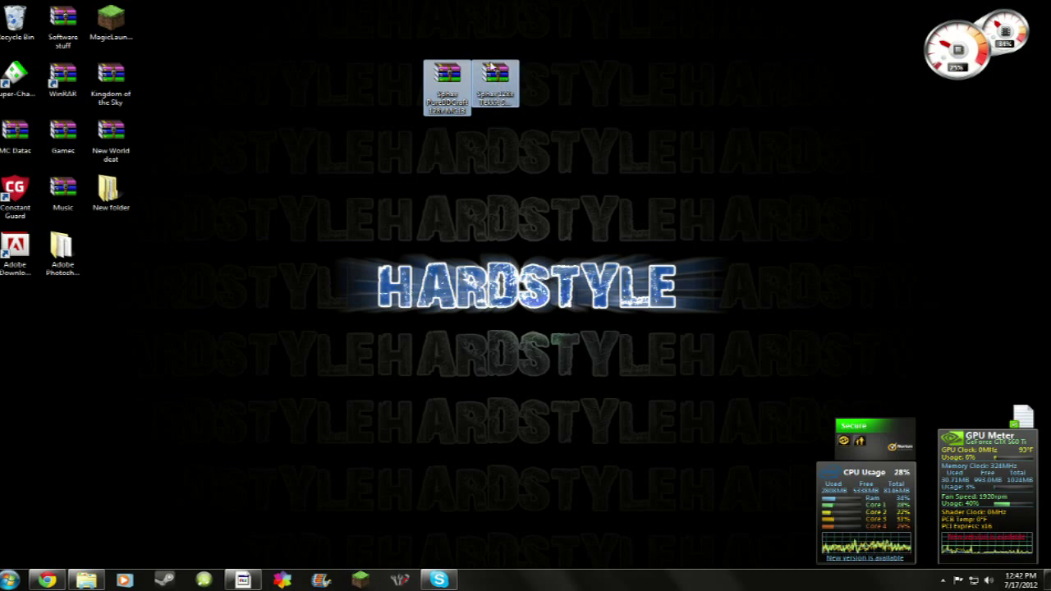
Step: Select both Sphax archives, close the Explorer window from the taskbar, and open Start
{"action": "left_click", "coordinate": [458, 155]}
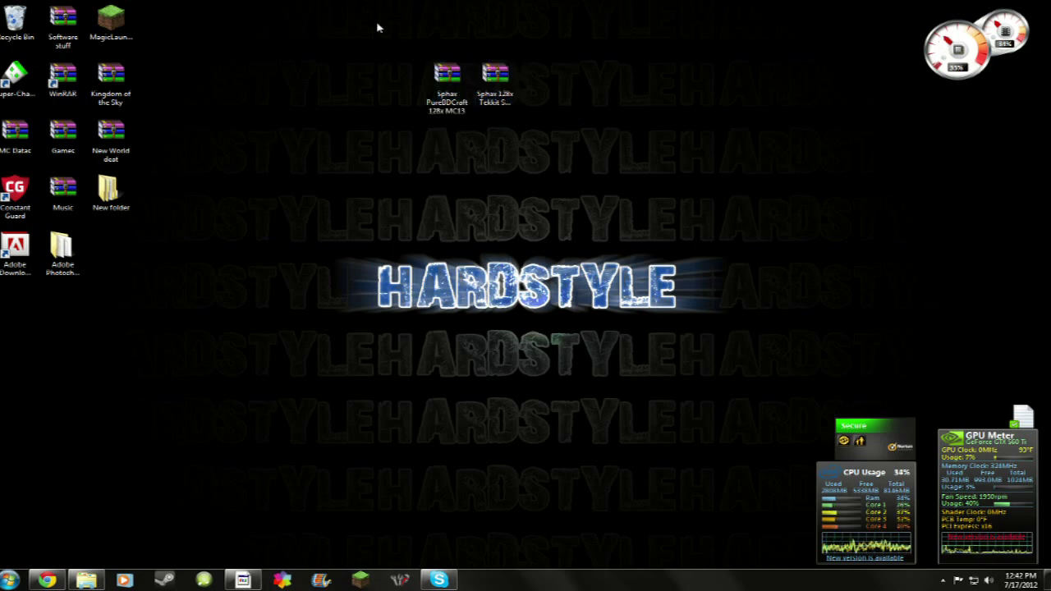
{"action": "left_click_drag", "start_coordinate": [375, 25], "coordinate": [583, 218]}
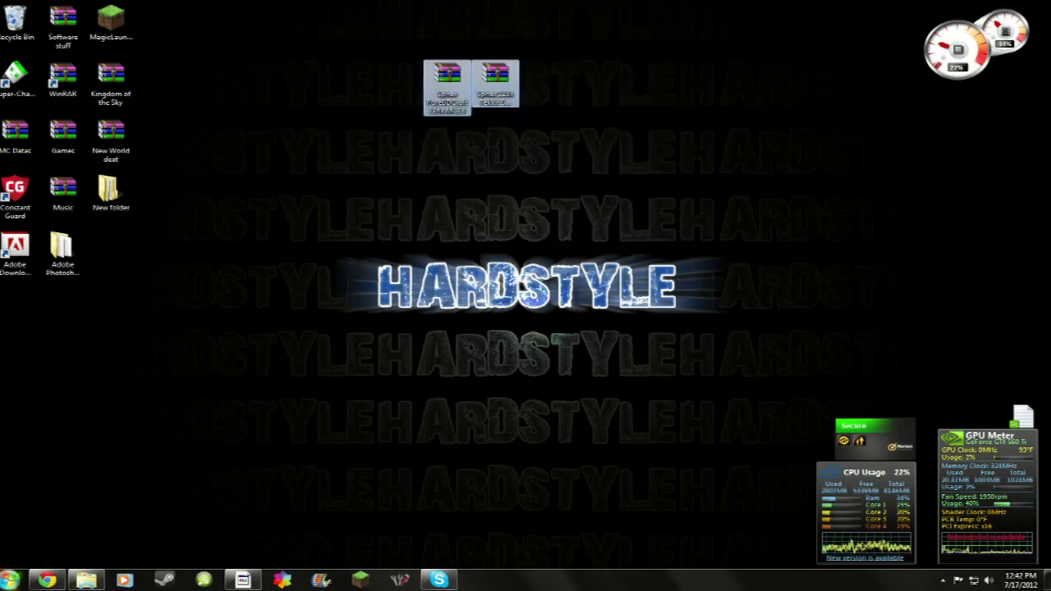
{"action": "right_click", "coordinate": [87, 580]}
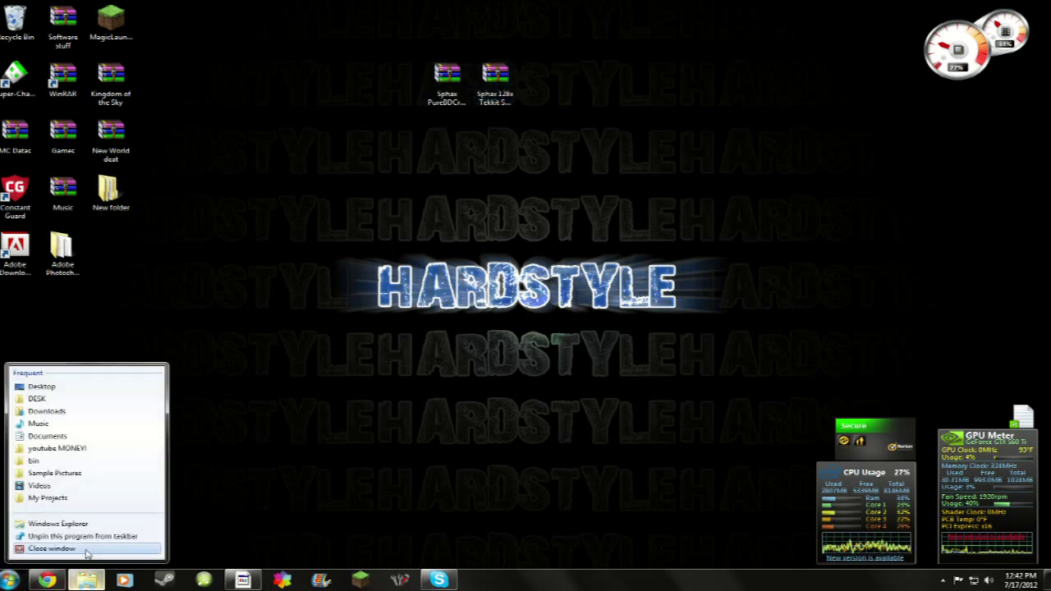
{"action": "left_click", "coordinate": [50, 550]}
{"action": "left_click", "coordinate": [10, 580]}
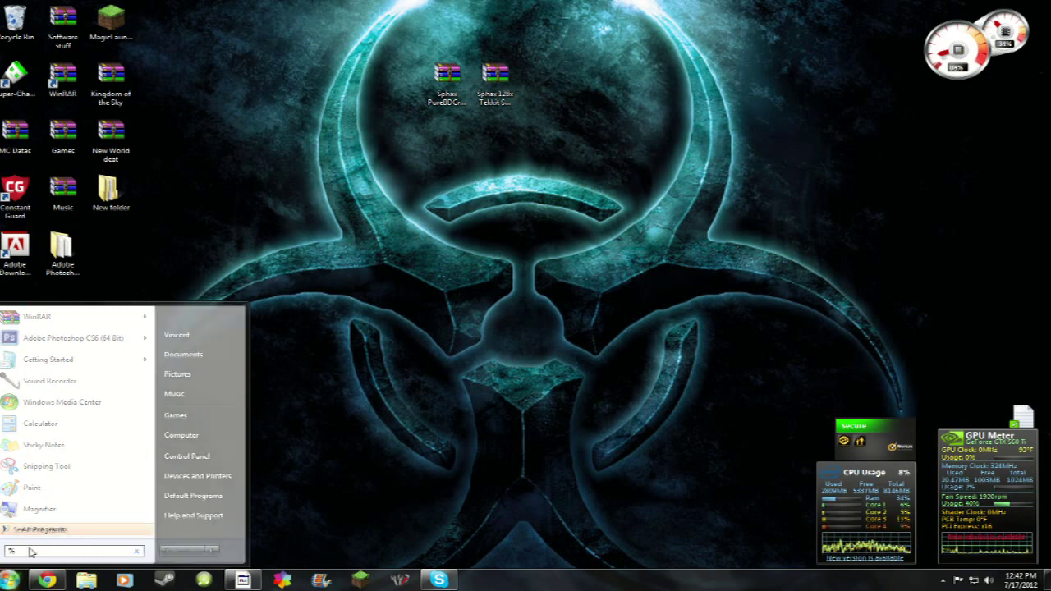
Step: Navigate via %appdata% to Roaming\.techniclauncher\tekkit\texturepacks
{"action": "type", "text": "%appdata%"}
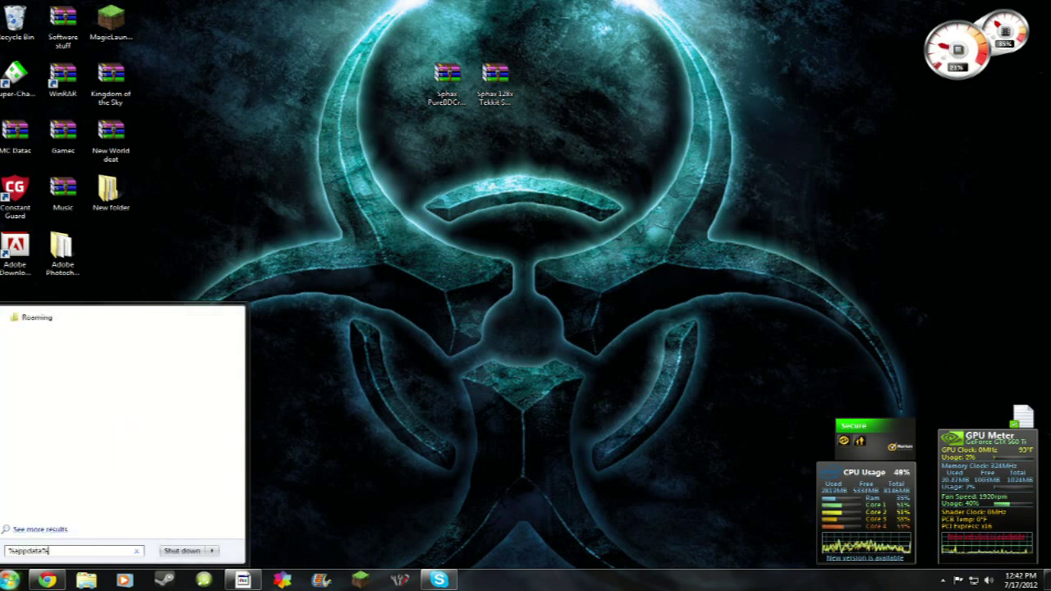
{"action": "left_click", "coordinate": [43, 320]}
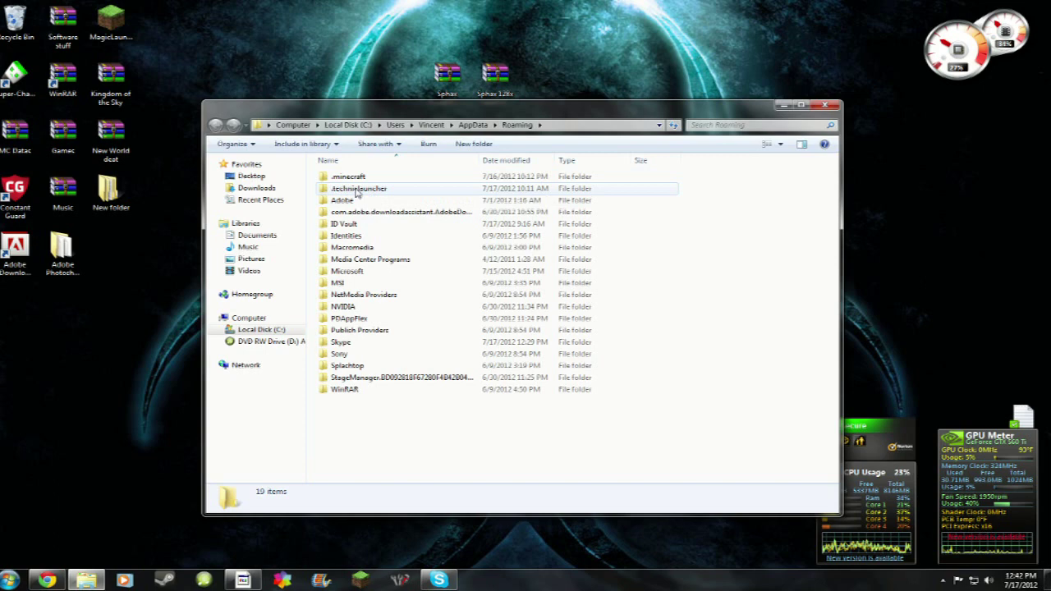
{"action": "double_click", "coordinate": [357, 190]}
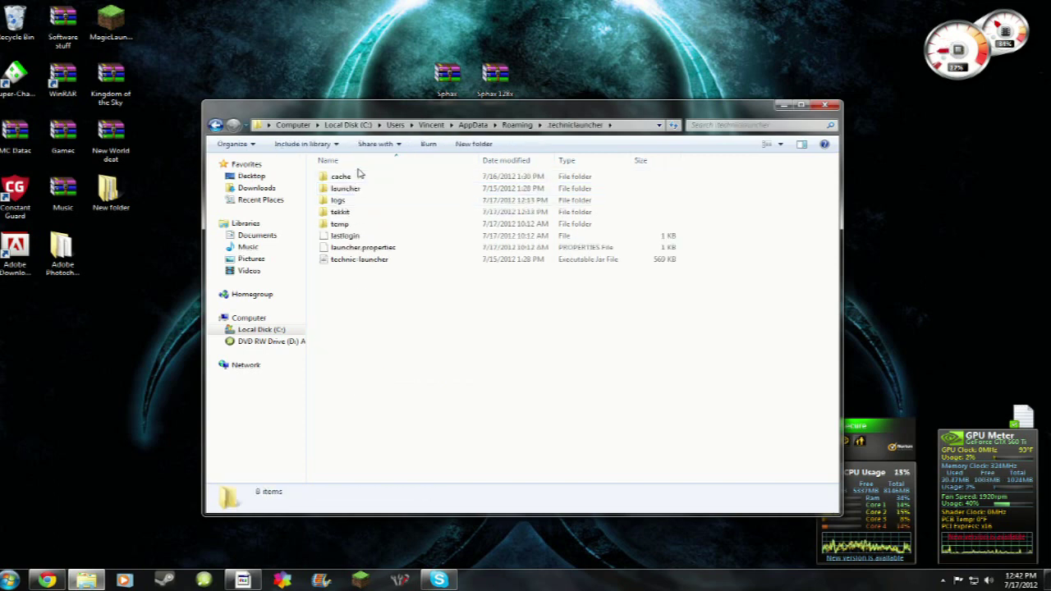
{"action": "double_click", "coordinate": [343, 211]}
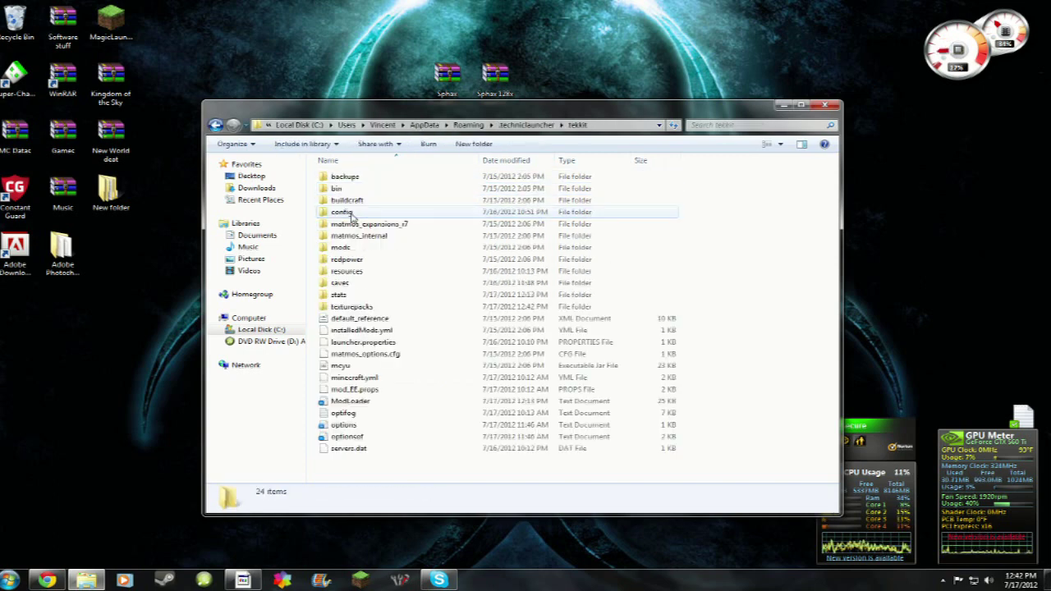
{"action": "double_click", "coordinate": [351, 307]}
Step: Move the texturepacks window to the right and gather both Sphax archives beside it
{"action": "left_click_drag", "start_coordinate": [358, 115], "coordinate": [1046, 81]}
{"action": "left_click_drag", "start_coordinate": [505, 92], "coordinate": [300, 145]}
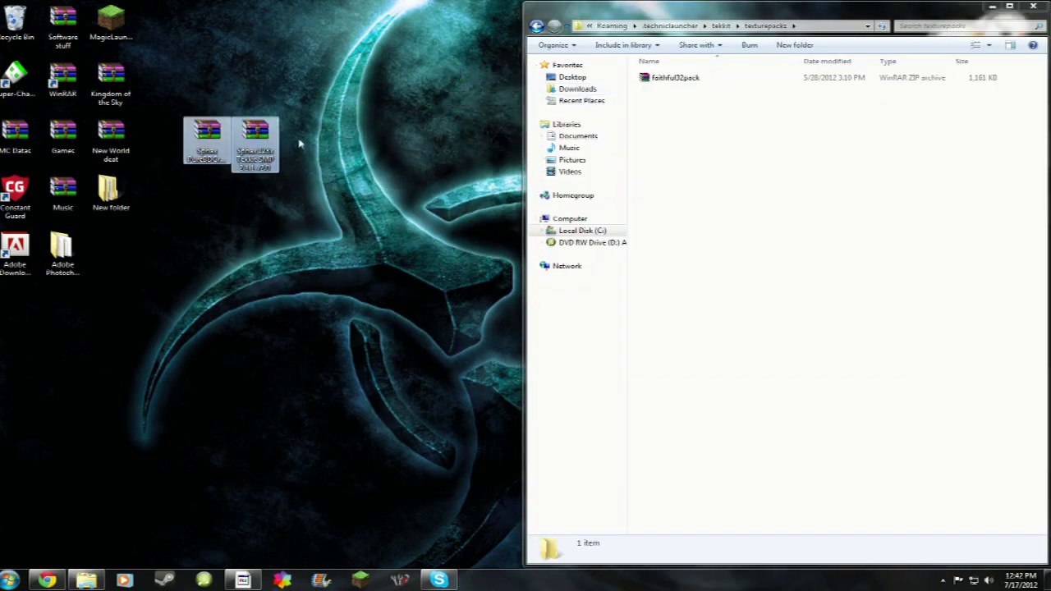
{"action": "left_click", "coordinate": [321, 123]}
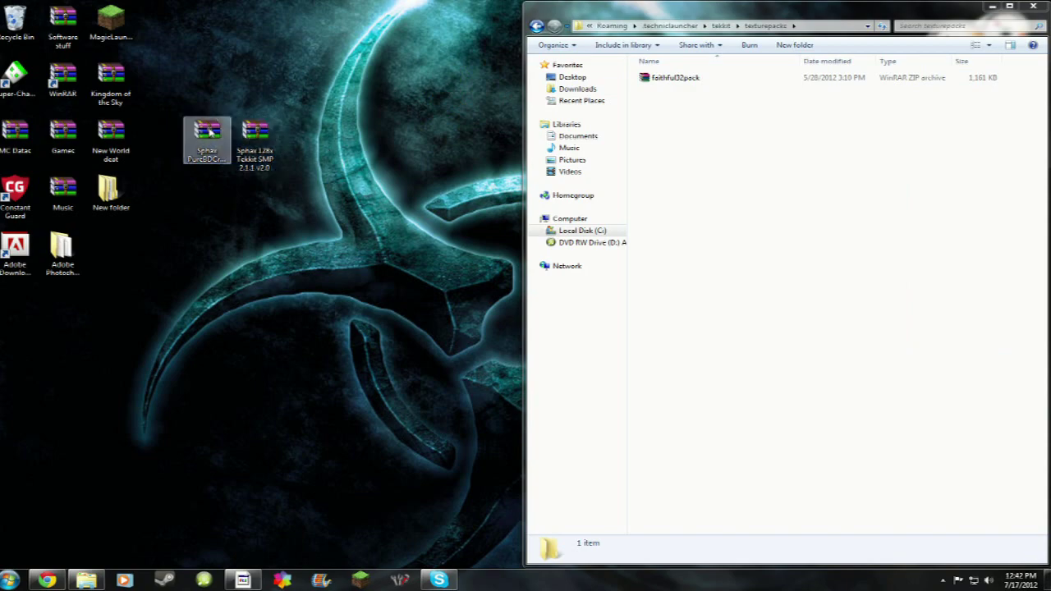
Step: Open both Sphax archives in WinRAR, Tekkit on the right half, PureBDCraft on the left
{"action": "double_click", "coordinate": [254, 135]}
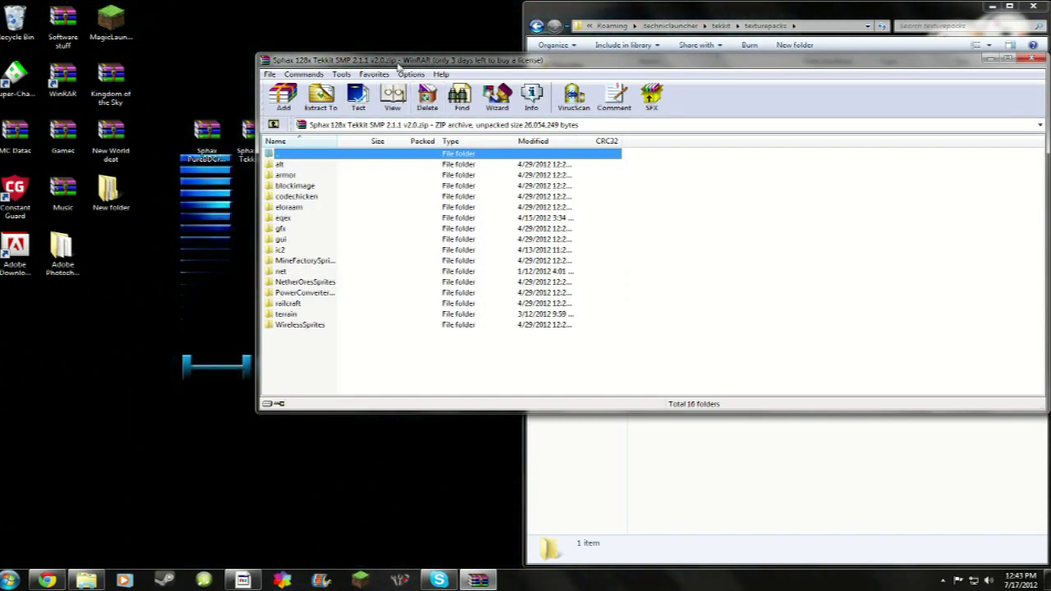
{"action": "left_click_drag", "start_coordinate": [400, 63], "coordinate": [0, 247]}
{"action": "double_click", "coordinate": [623, 10]}
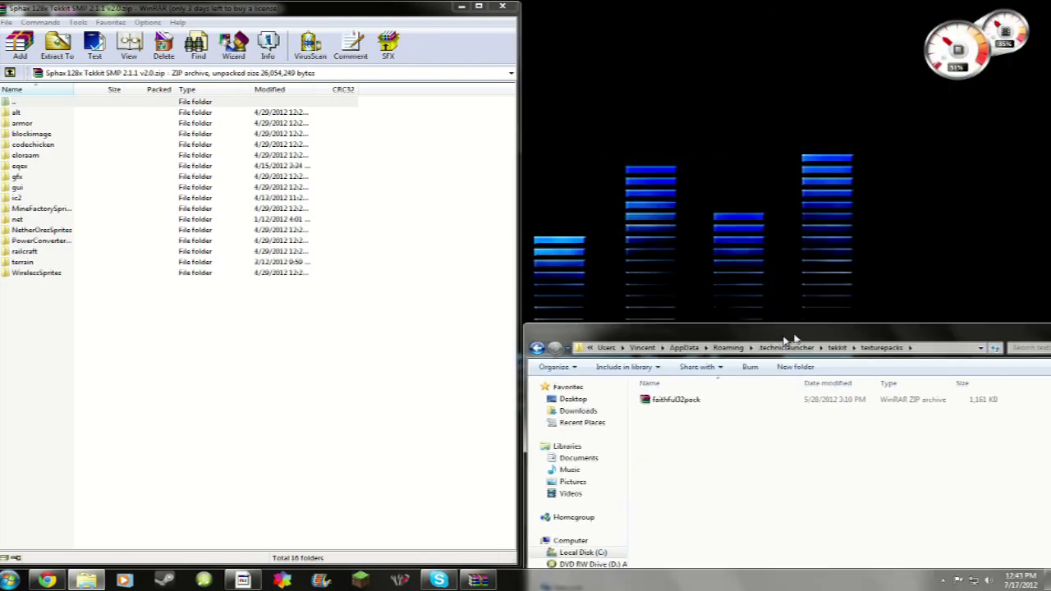
{"action": "left_click_drag", "start_coordinate": [395, 7], "coordinate": [1049, 66]}
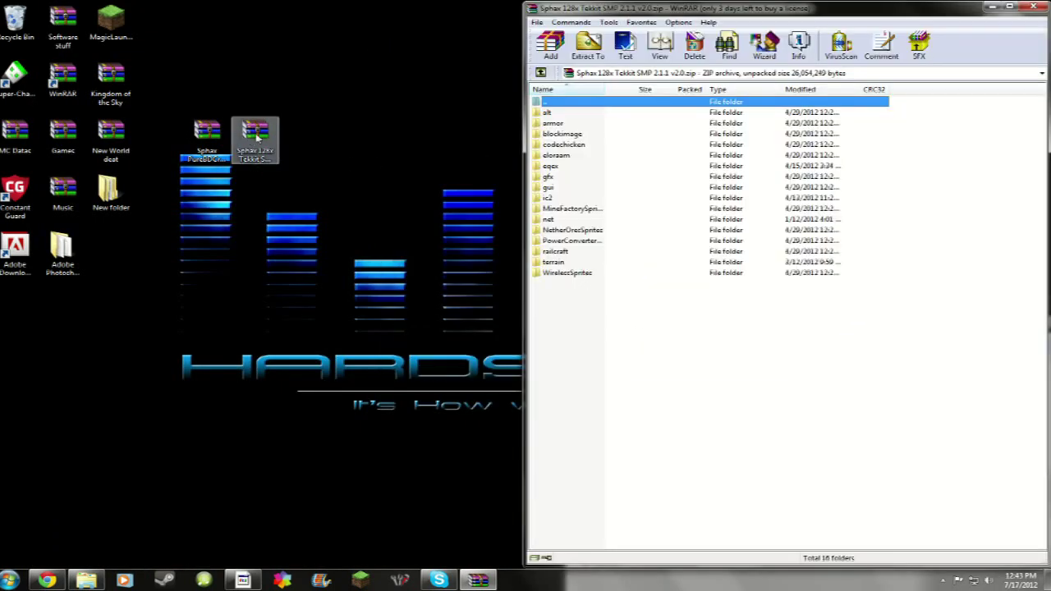
{"action": "double_click", "coordinate": [206, 141]}
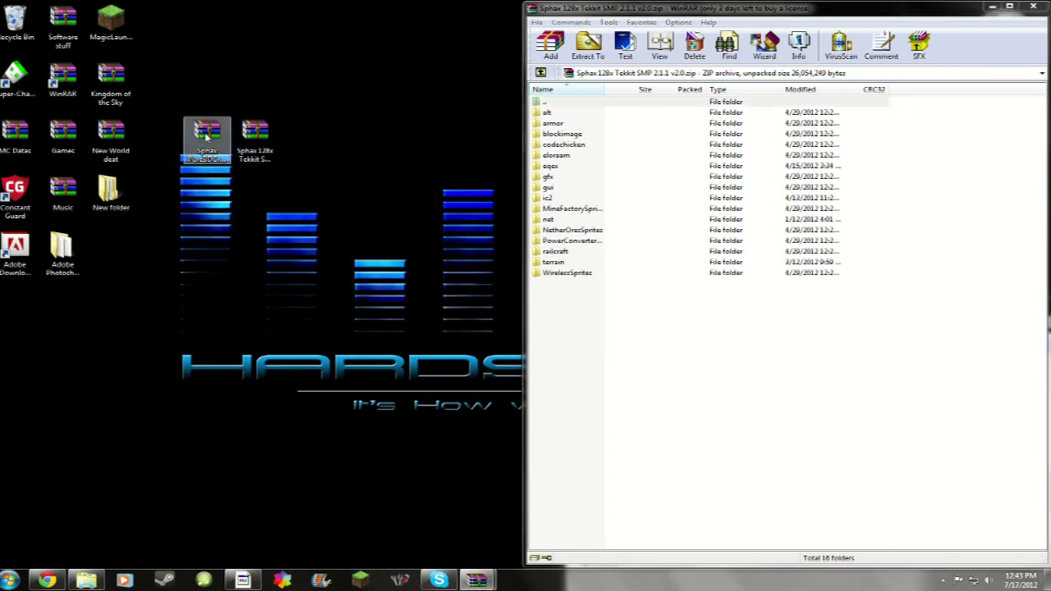
{"action": "left_click_drag", "start_coordinate": [479, 61], "coordinate": [1, 76]}
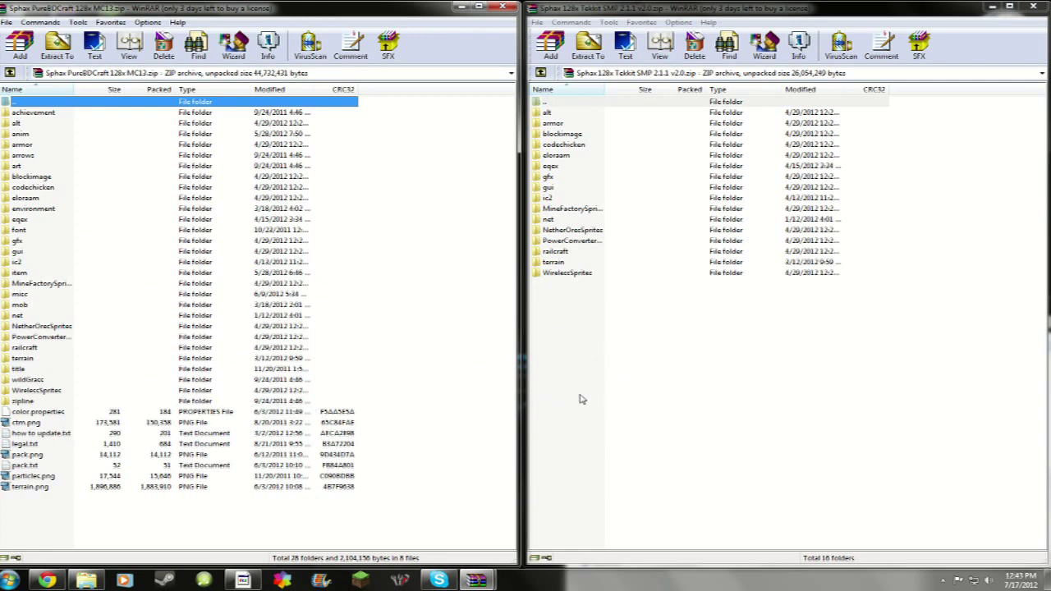
Step: Drag all Tekkit add-on folders into the PureBDCraft archive, then close the PureBDCraft window
{"action": "left_click_drag", "start_coordinate": [580, 394], "coordinate": [644, 117]}
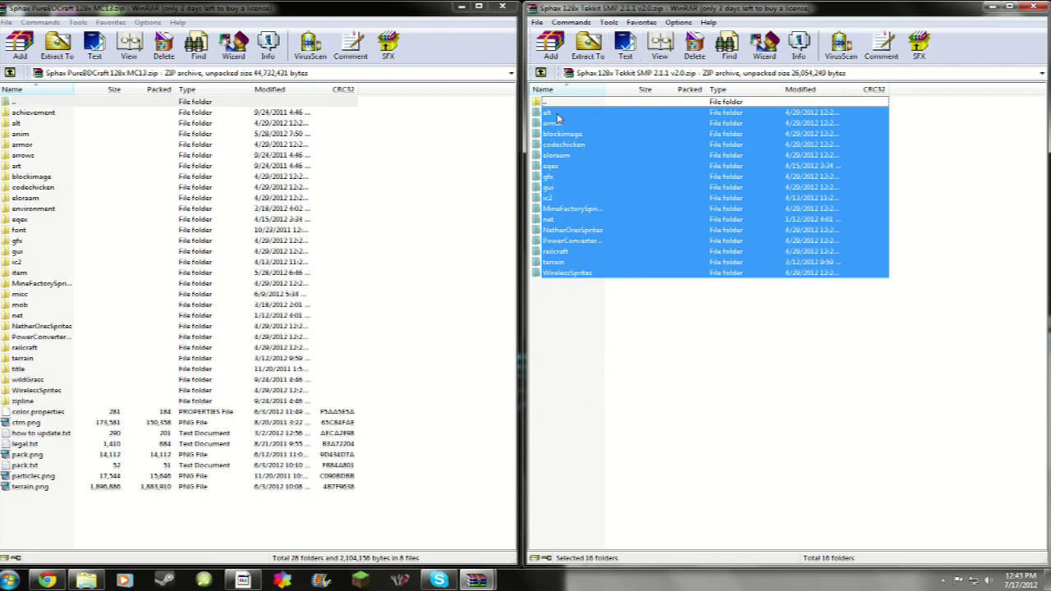
{"action": "left_click_drag", "start_coordinate": [558, 119], "coordinate": [708, 363]}
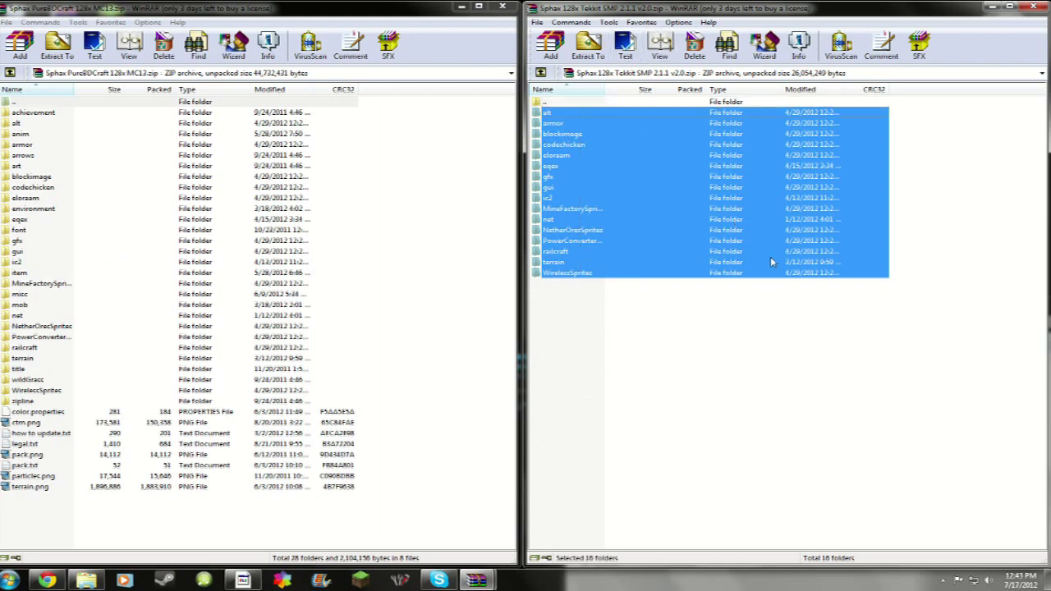
{"action": "left_click", "coordinate": [502, 7]}
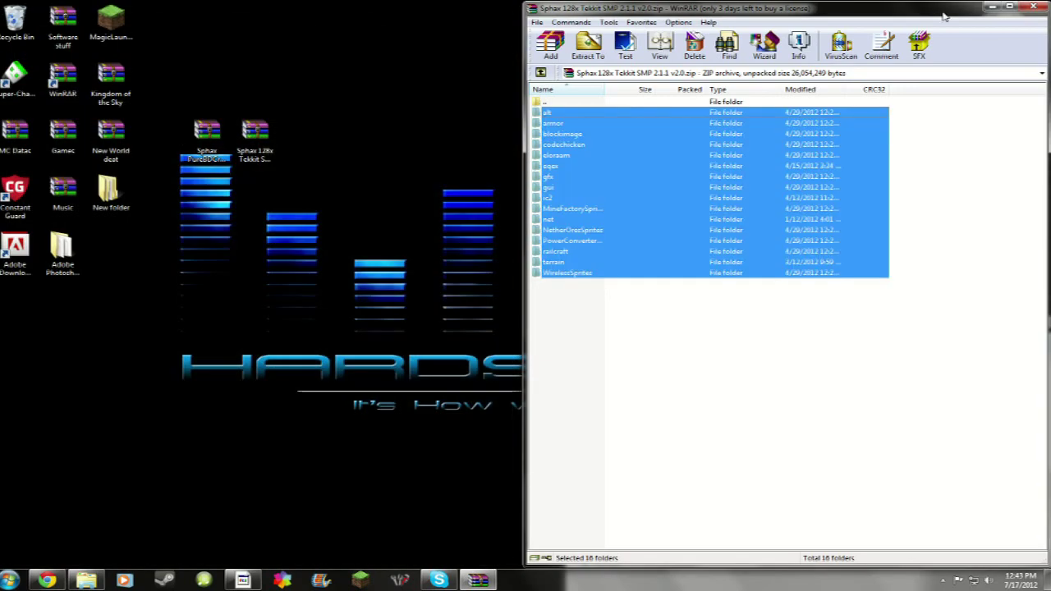
Step: Close the WinRAR window and drag the Sphax PureBDCraft 128x MC13 zip into texturepacks
{"action": "left_click", "coordinate": [1034, 7]}
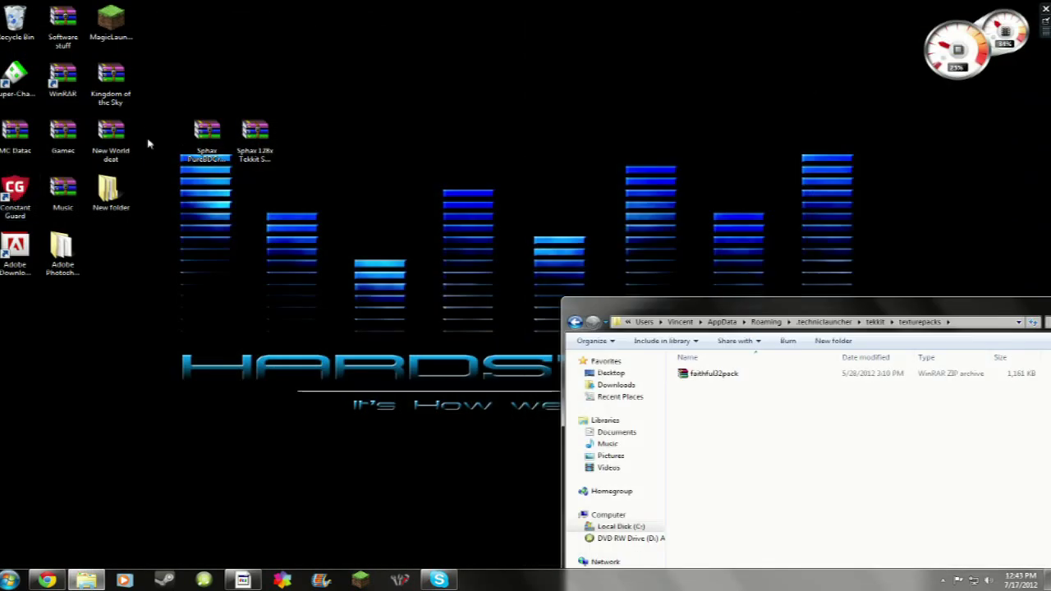
{"action": "left_click_drag", "start_coordinate": [255, 133], "coordinate": [886, 100]}
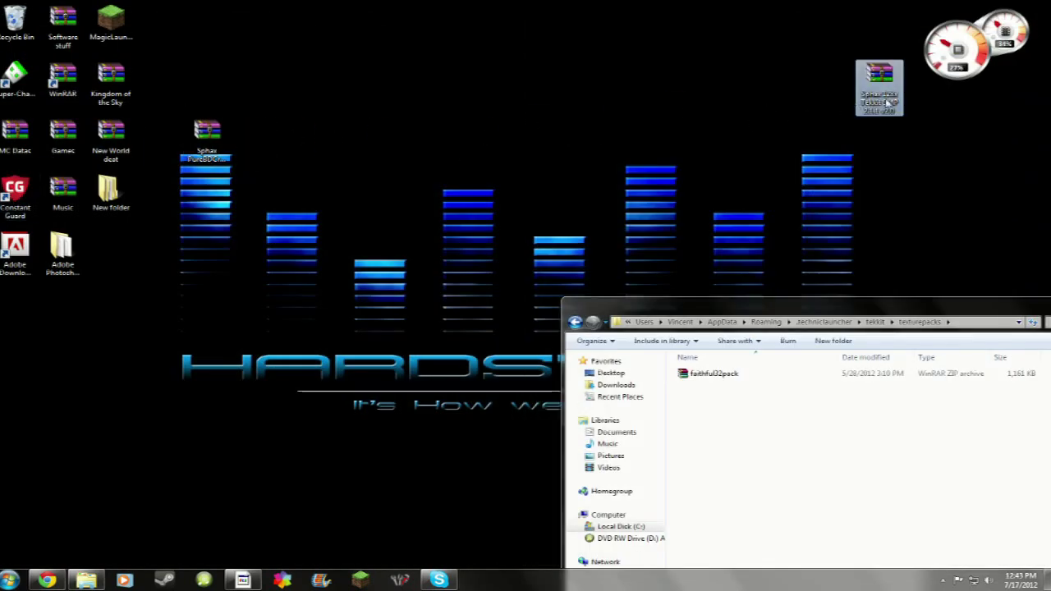
{"action": "left_click_drag", "start_coordinate": [207, 135], "coordinate": [444, 202]}
{"action": "left_click_drag", "start_coordinate": [374, 106], "coordinate": [575, 292]}
{"action": "left_click_drag", "start_coordinate": [460, 205], "coordinate": [743, 425]}
Step: Close the texturepacks folder window and return the Sphax Tekkit archive icon to the desktop columns
{"action": "left_click_drag", "start_coordinate": [716, 307], "coordinate": [568, 98]}
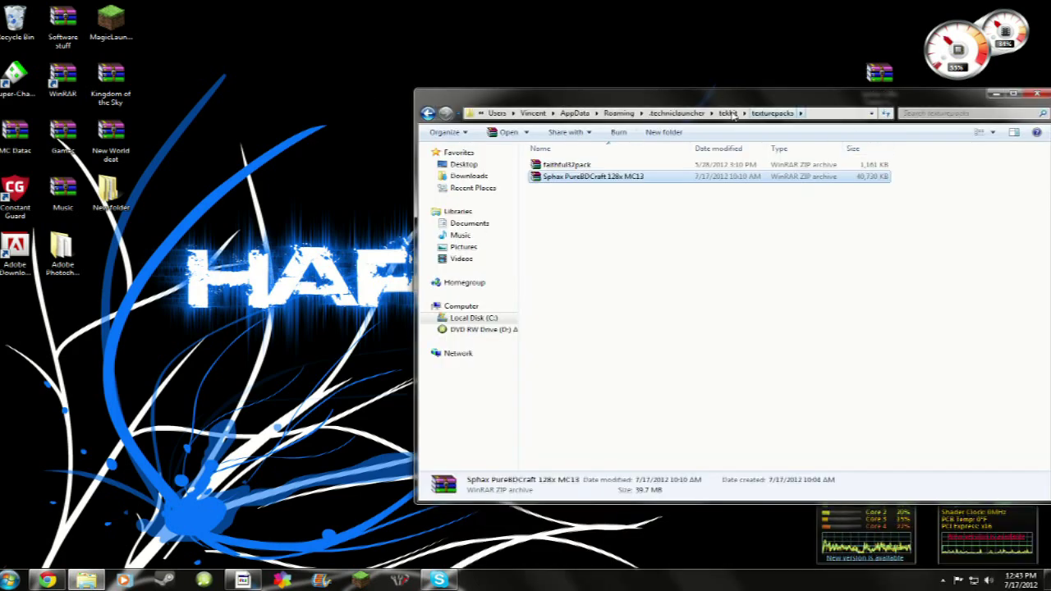
{"action": "left_click_drag", "start_coordinate": [568, 98], "coordinate": [539, 96]}
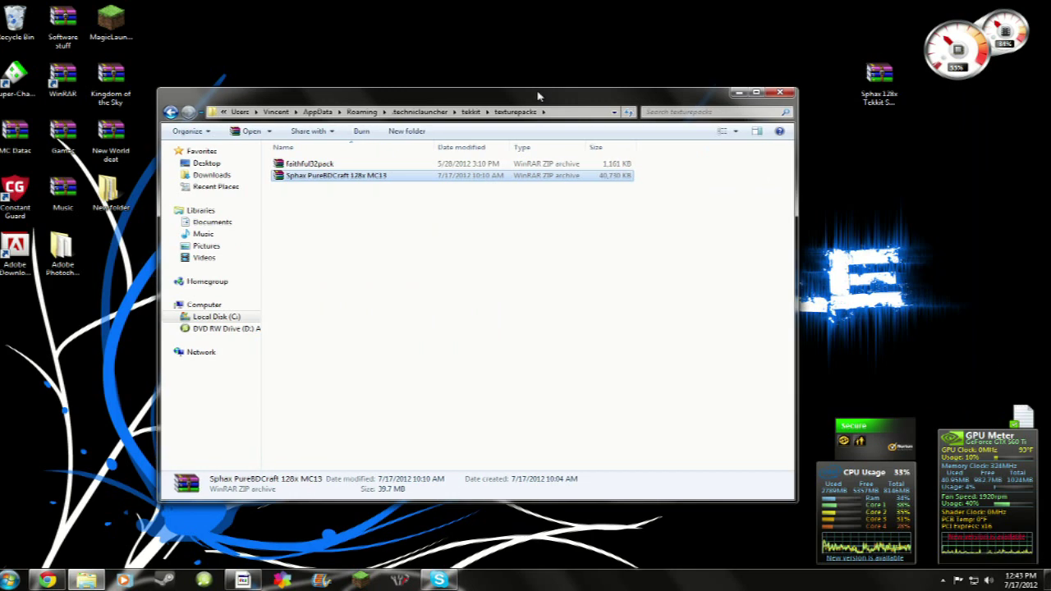
{"action": "left_click", "coordinate": [779, 91]}
{"action": "left_click_drag", "start_coordinate": [879, 78], "coordinate": [113, 255]}
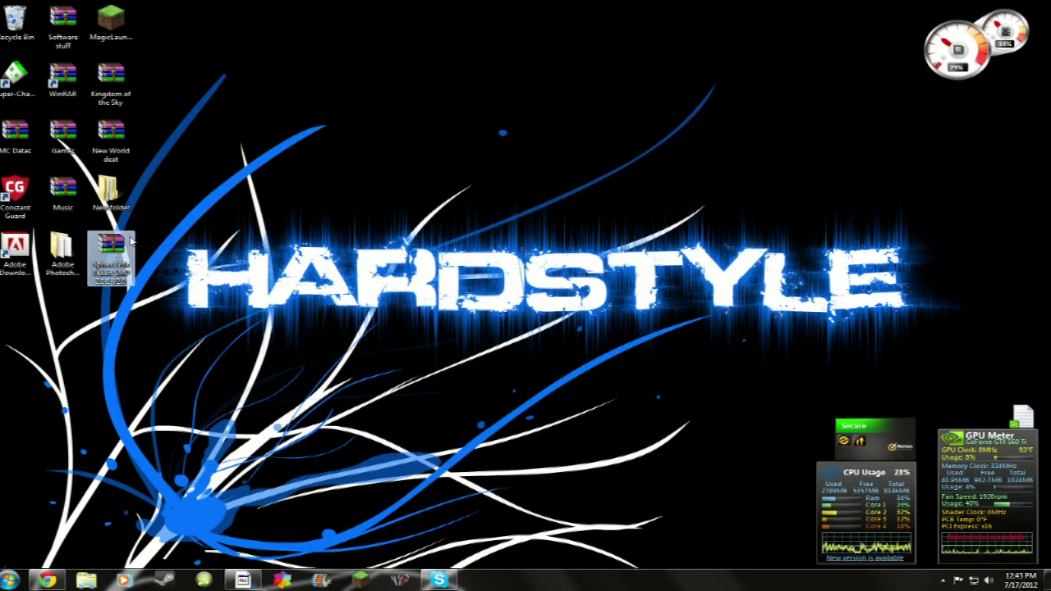
Step: Start Technic Launcher, allow it past the security warning, and log in to launch Tekkit
{"action": "left_click", "coordinate": [410, 582]}
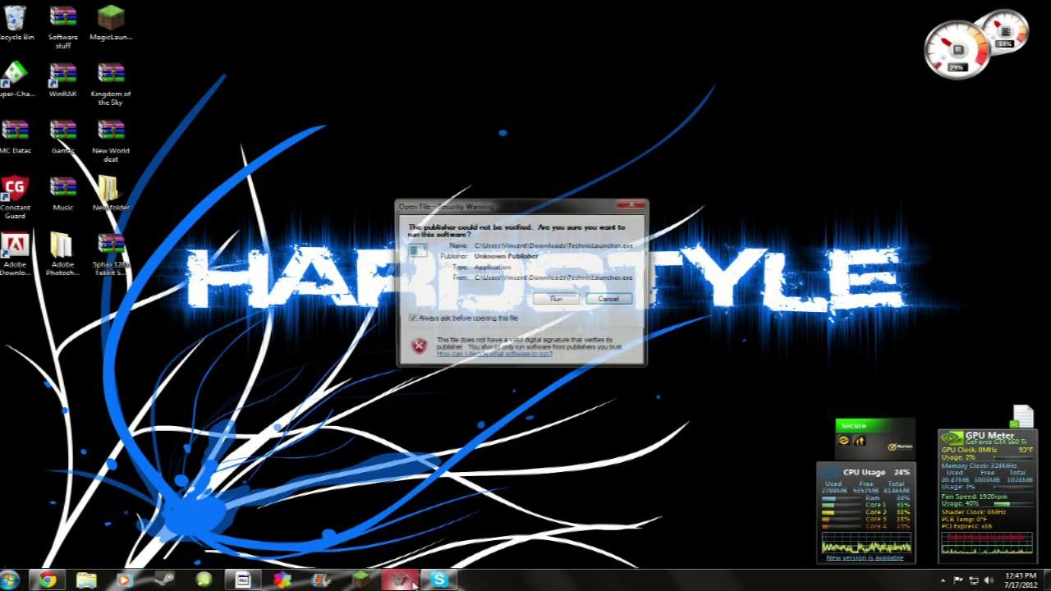
{"action": "left_click", "coordinate": [550, 304]}
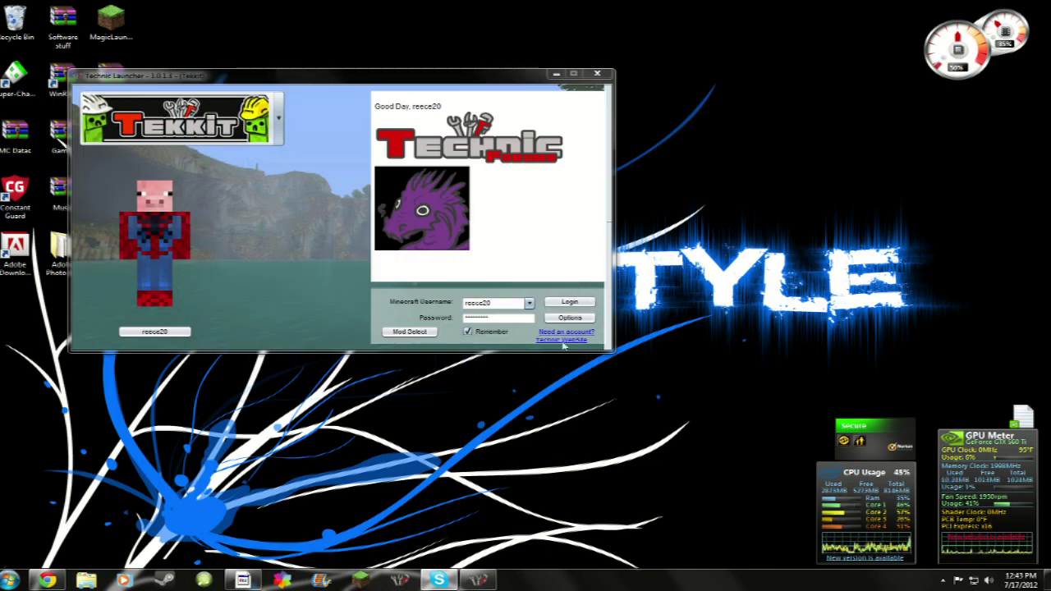
{"action": "left_click", "coordinate": [570, 304]}
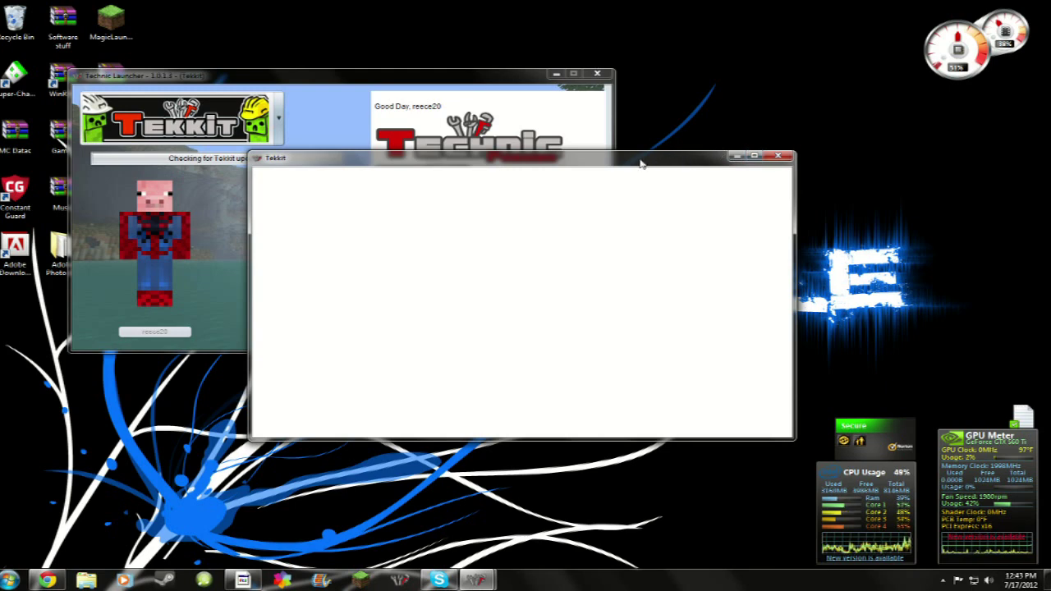
{"action": "left_click_drag", "start_coordinate": [605, 153], "coordinate": [602, 111]}
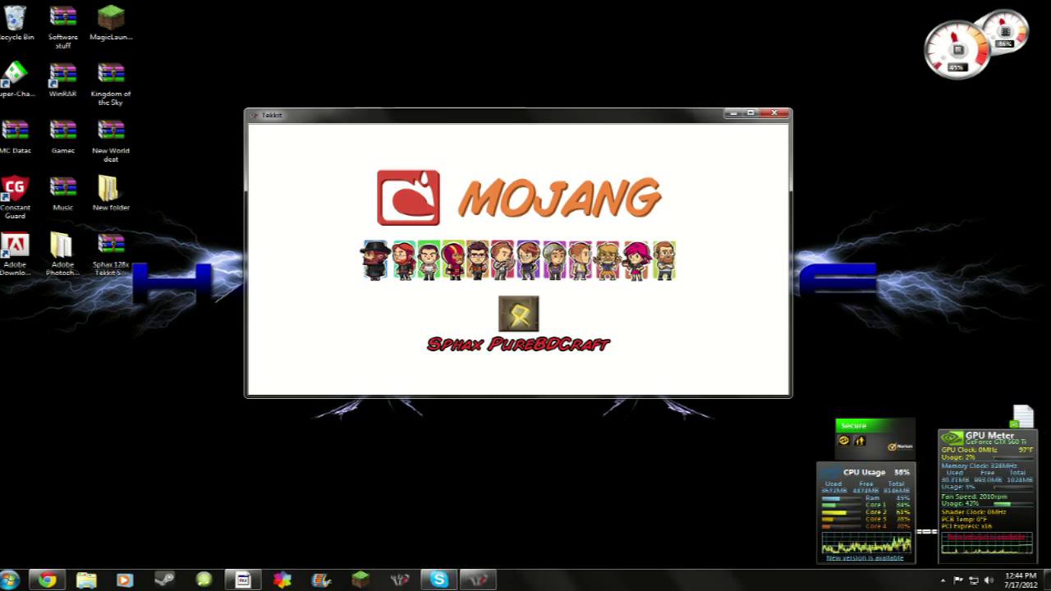
Step: Close the Tekkit window once the Sphax PureBDCraft loading screen has shown
{"action": "left_click_drag", "start_coordinate": [555, 110], "coordinate": [557, 39]}
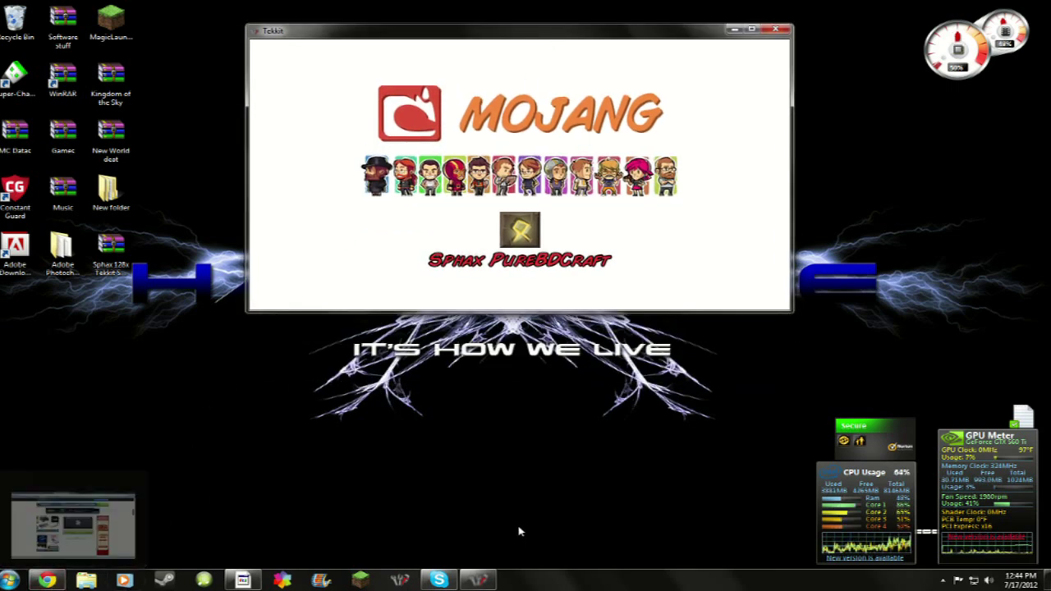
{"action": "mouse_move", "coordinate": [885, 539]}
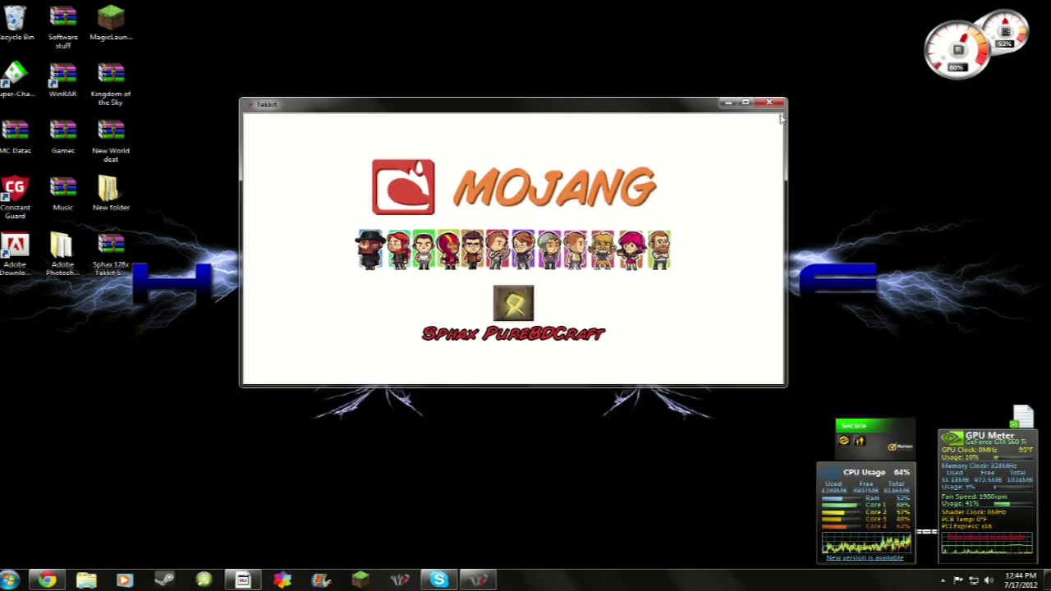
{"action": "left_click", "coordinate": [769, 102]}
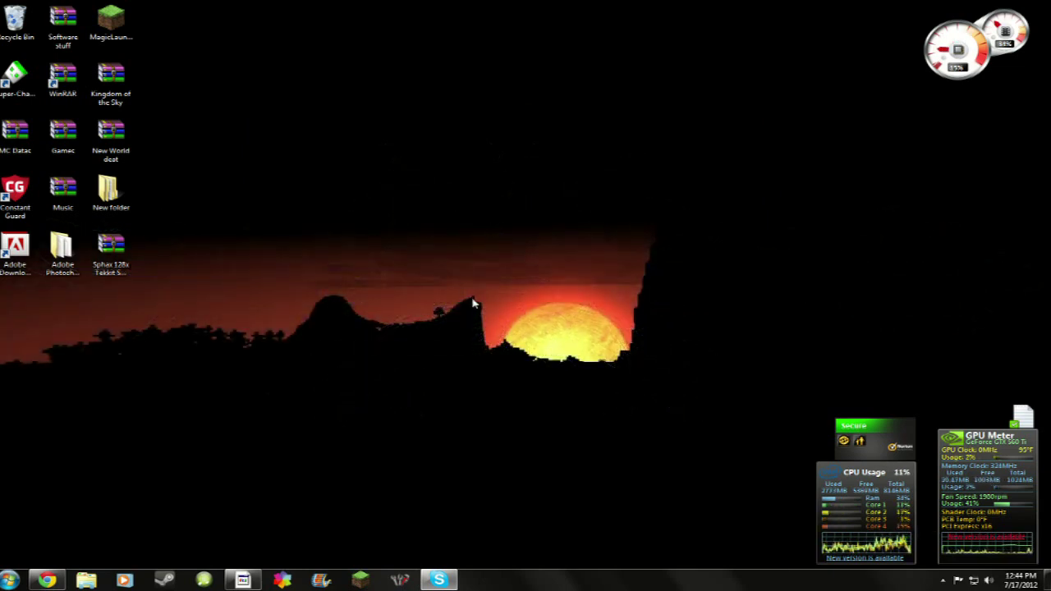
{"action": "left_click_drag", "start_coordinate": [395, 194], "coordinate": [692, 382]}
{"action": "left_click_drag", "start_coordinate": [506, 167], "coordinate": [483, 177]}
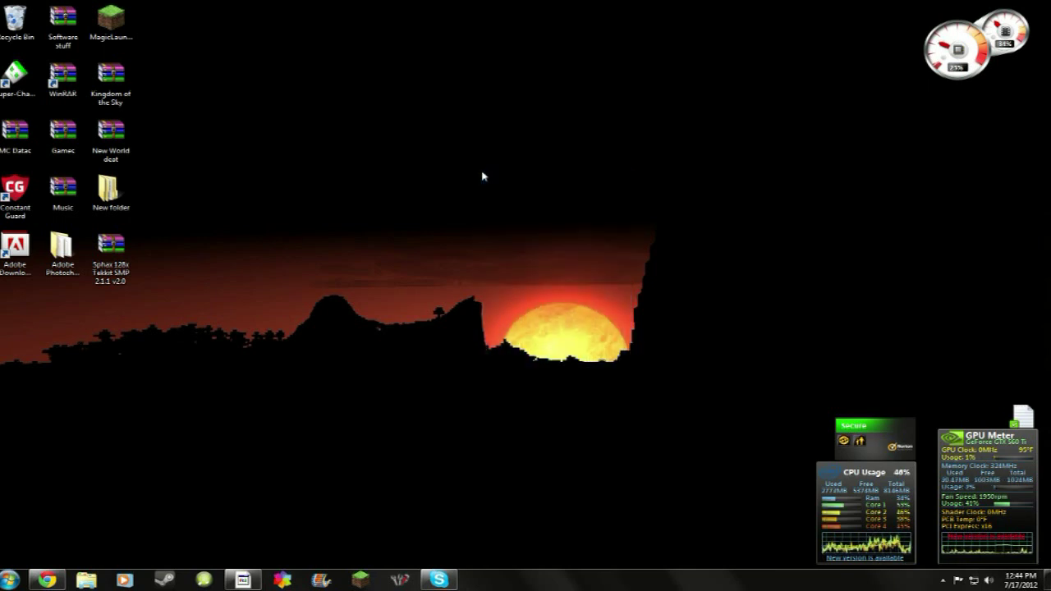
{"action": "left_click_drag", "start_coordinate": [518, 145], "coordinate": [486, 357]}
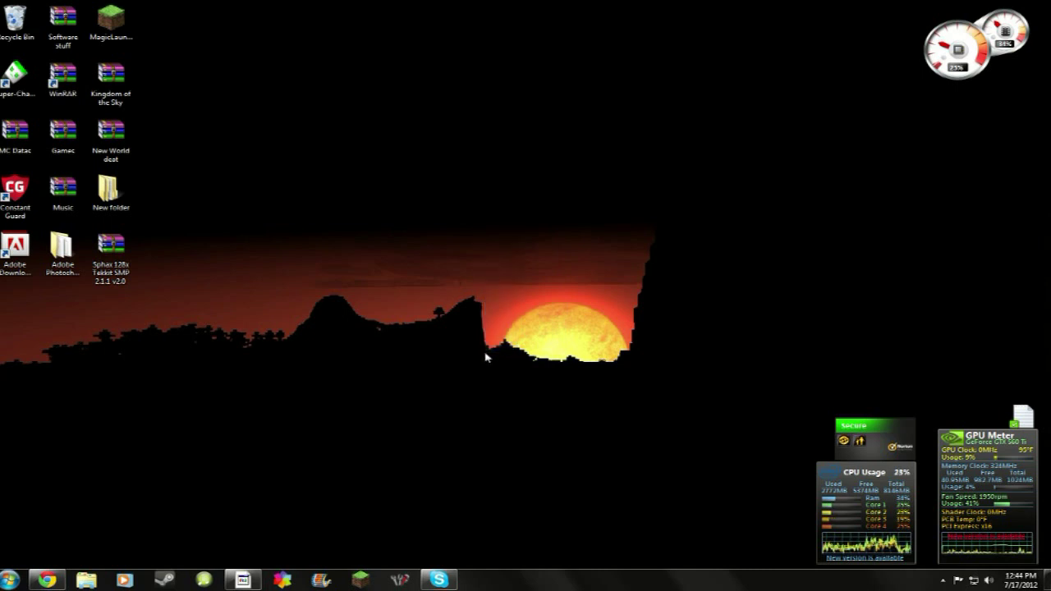
{"action": "left_click_drag", "start_coordinate": [497, 255], "coordinate": [633, 368]}
{"action": "left_click_drag", "start_coordinate": [632, 368], "coordinate": [484, 157]}
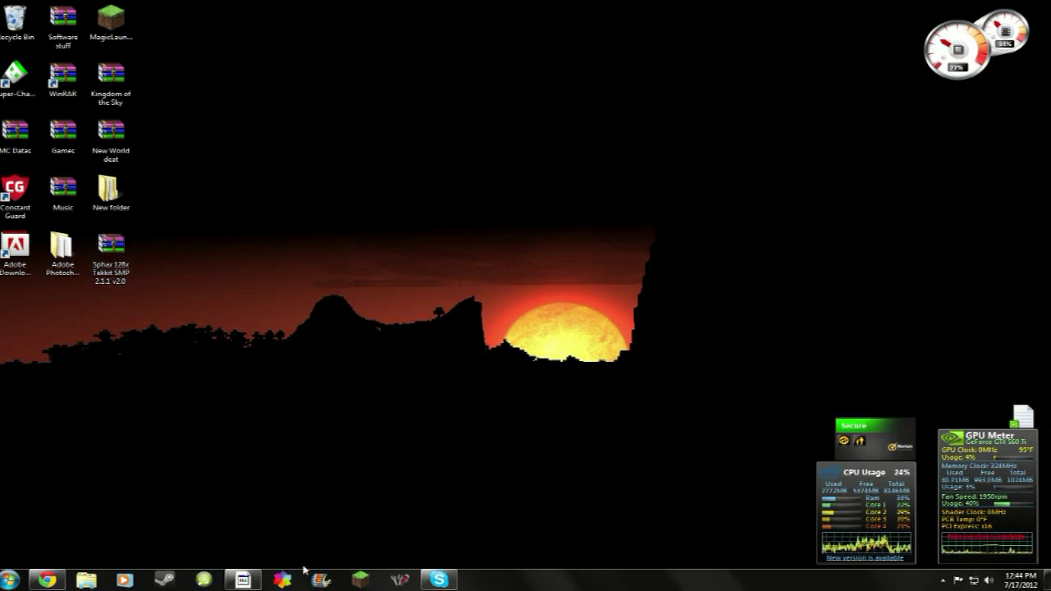
{"action": "mouse_move", "coordinate": [242, 579]}
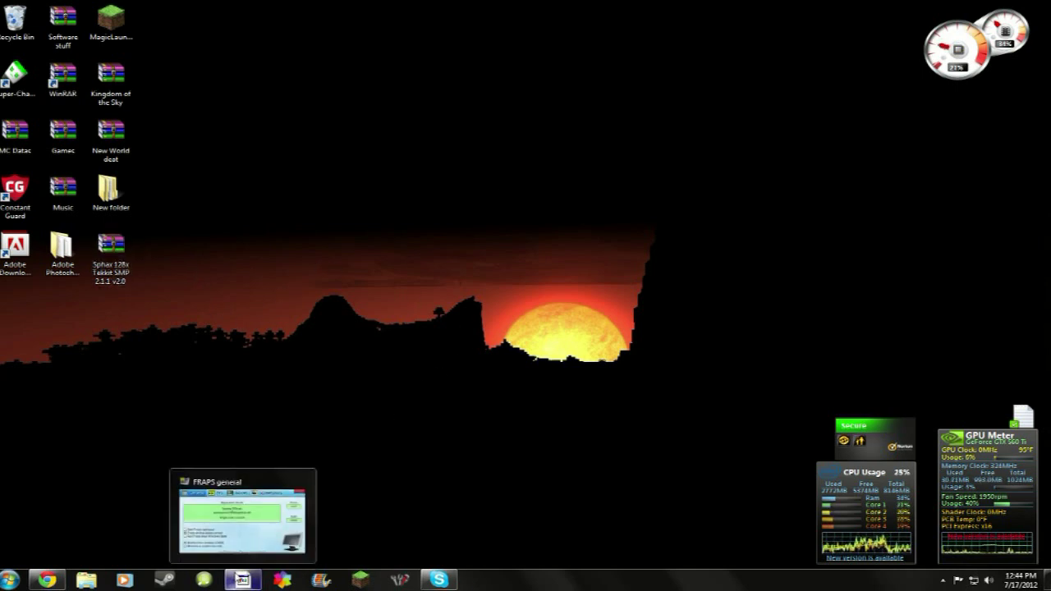